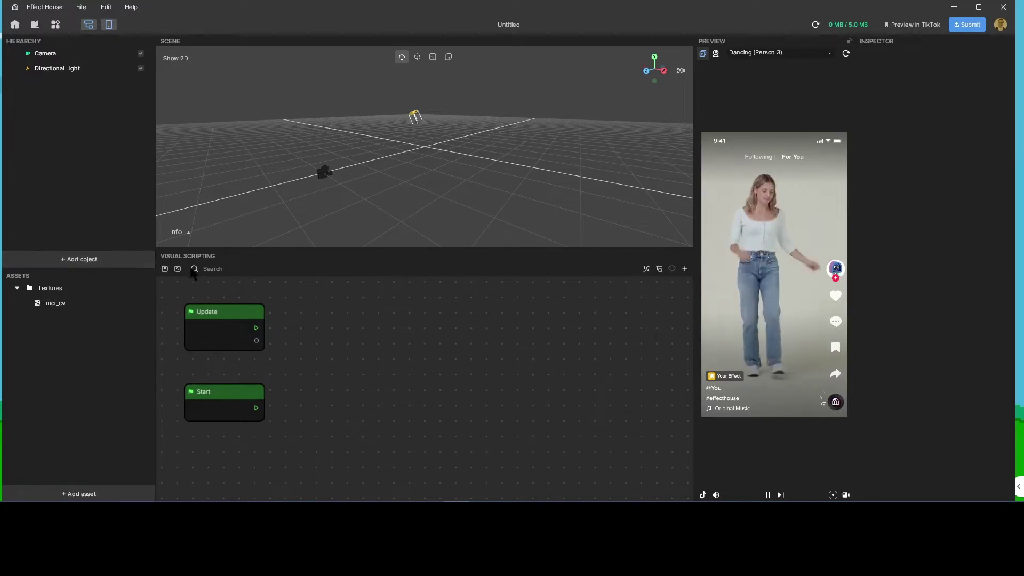
Add a Portrait Segmentation object to the scene.
{"action": "left_click", "coordinate": [91, 260]}
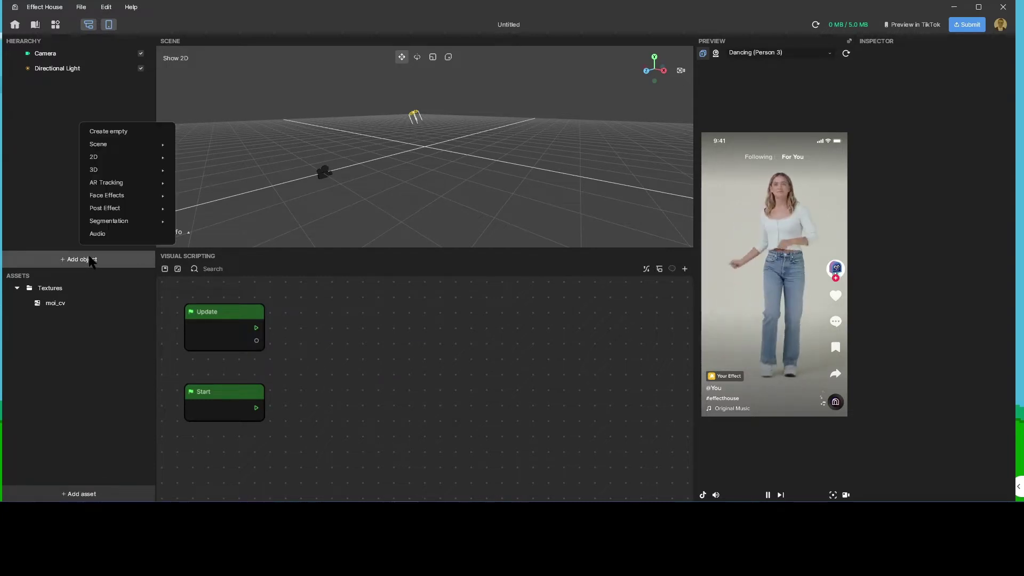
{"action": "mouse_move", "coordinate": [109, 221]}
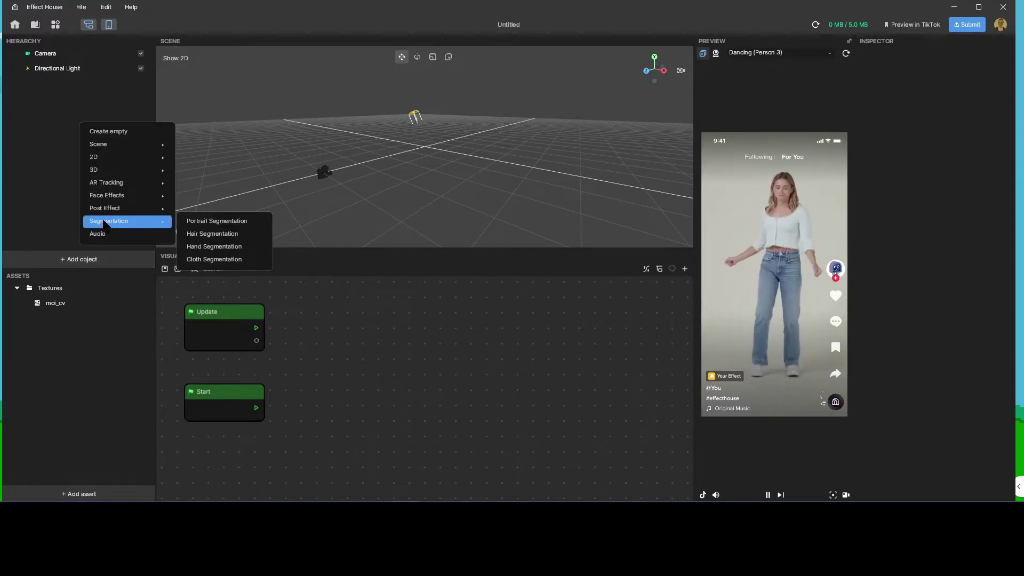
{"action": "left_click", "coordinate": [212, 223]}
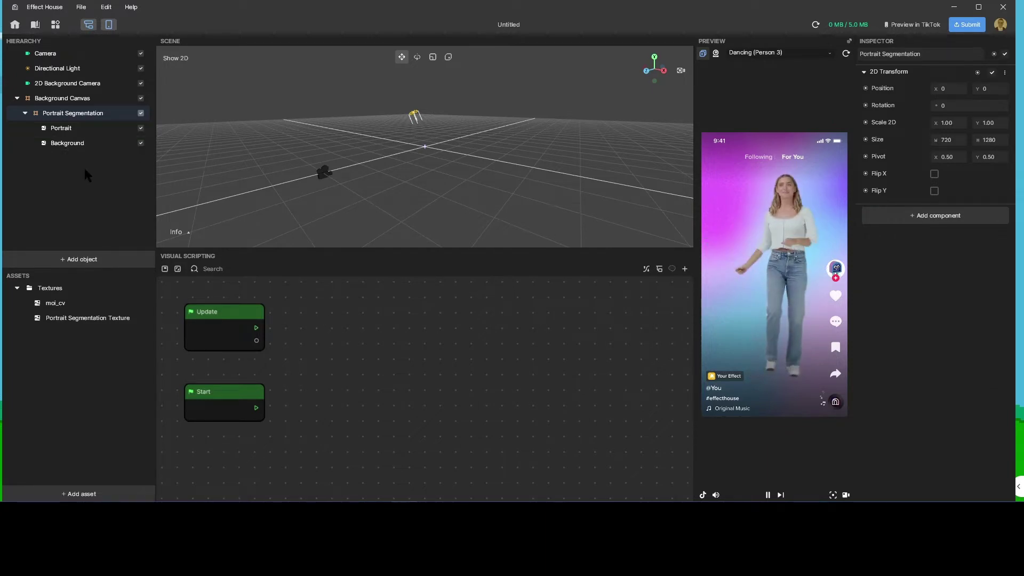
Tint the Portrait image of the segmentation red using its color wheel.
{"action": "left_click", "coordinate": [73, 129]}
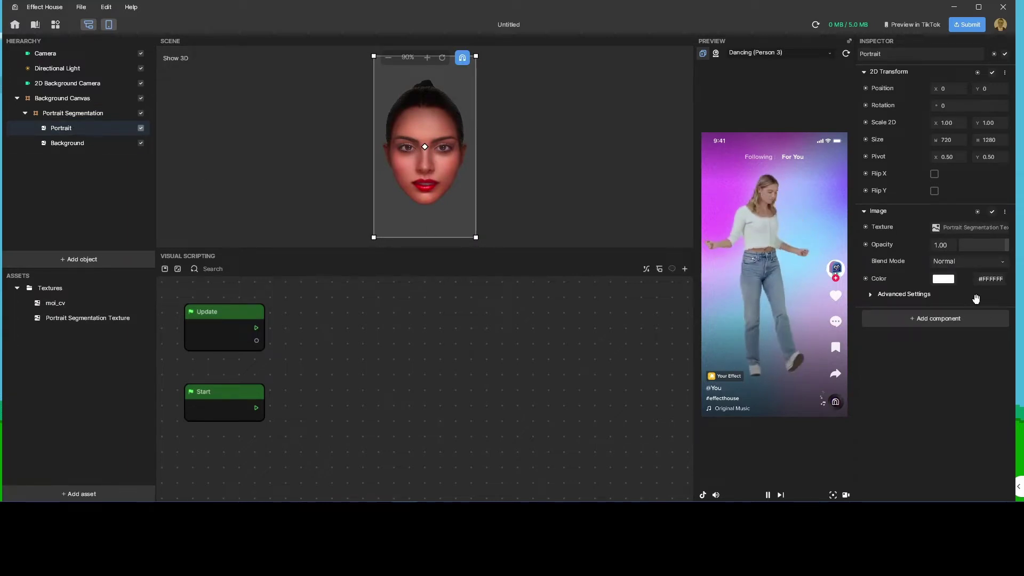
{"action": "left_click", "coordinate": [943, 279]}
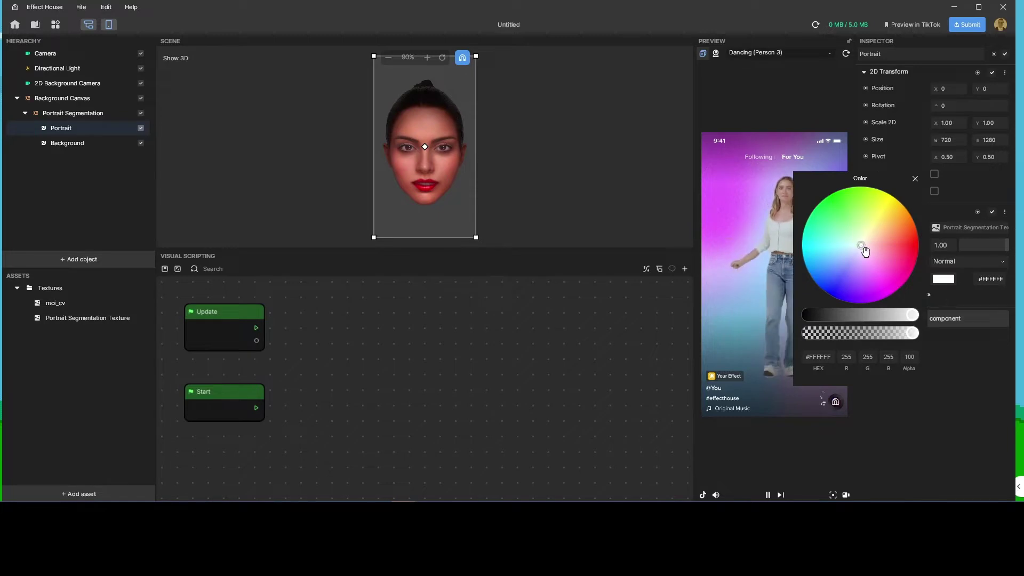
{"action": "left_click_drag", "start_coordinate": [864, 248], "coordinate": [918, 256]}
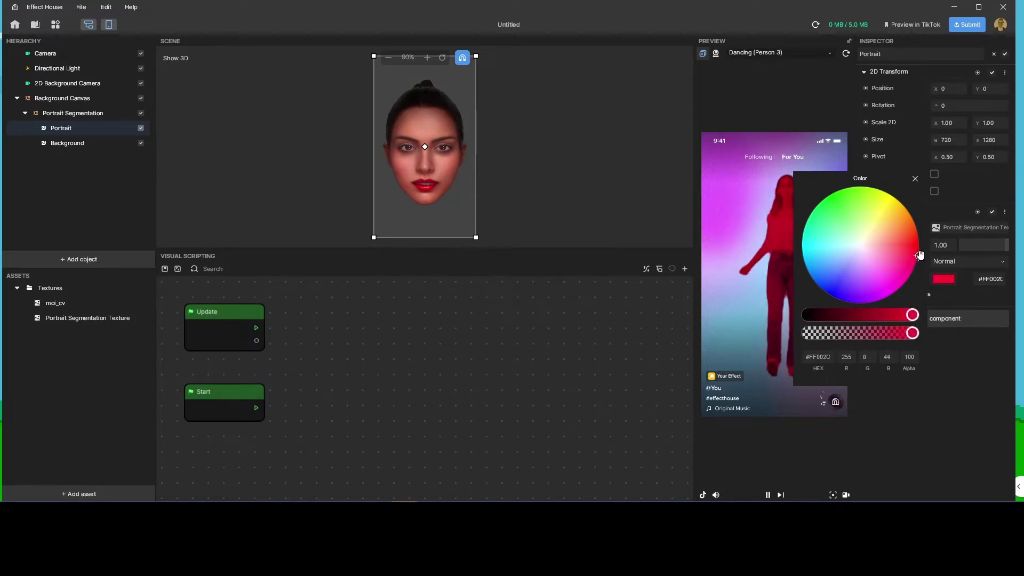
{"action": "left_click", "coordinate": [915, 180]}
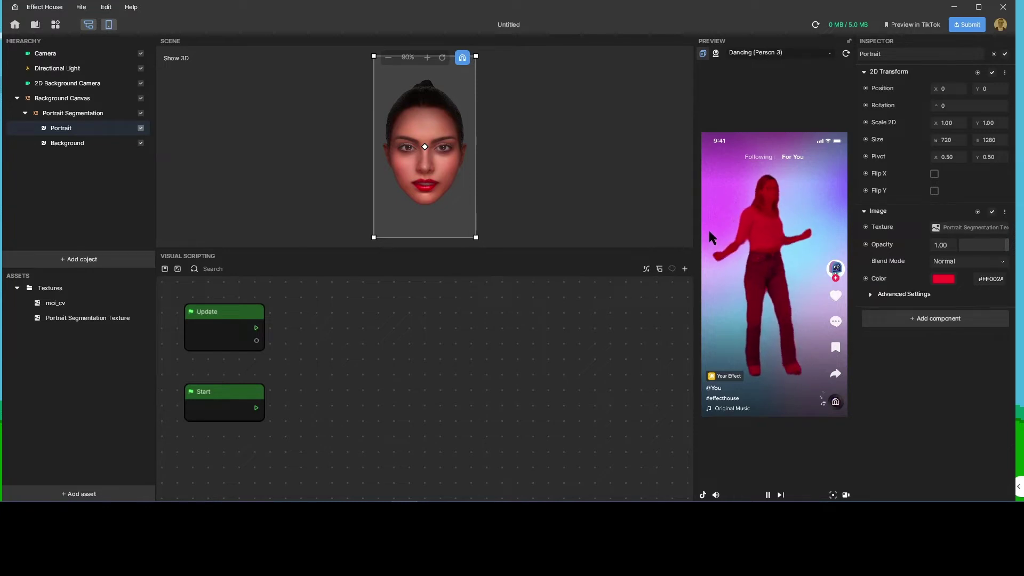
Tint the segmentation's Background image deep blue, about #0802FF.
{"action": "left_click", "coordinate": [87, 142]}
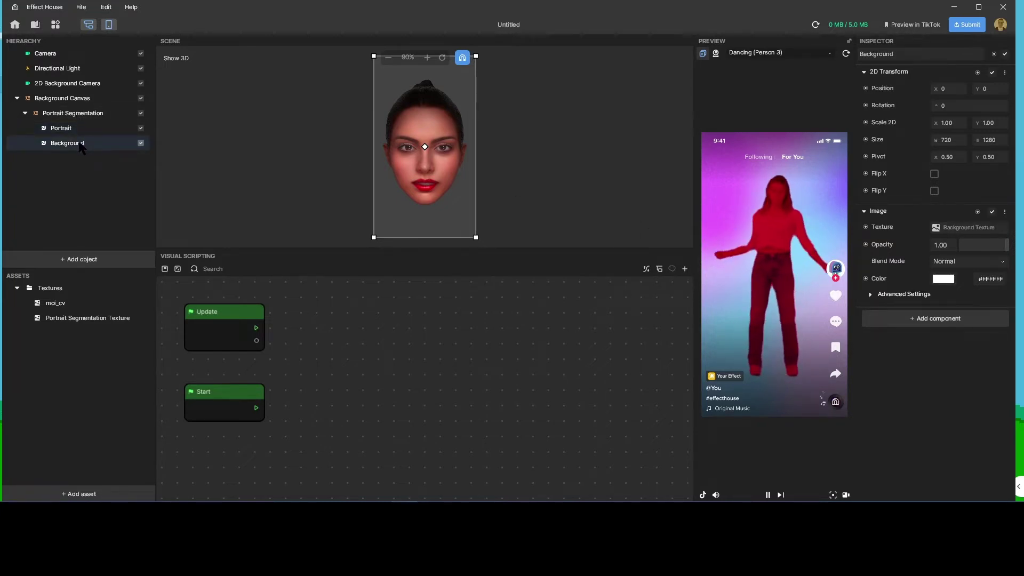
{"action": "left_click", "coordinate": [942, 278]}
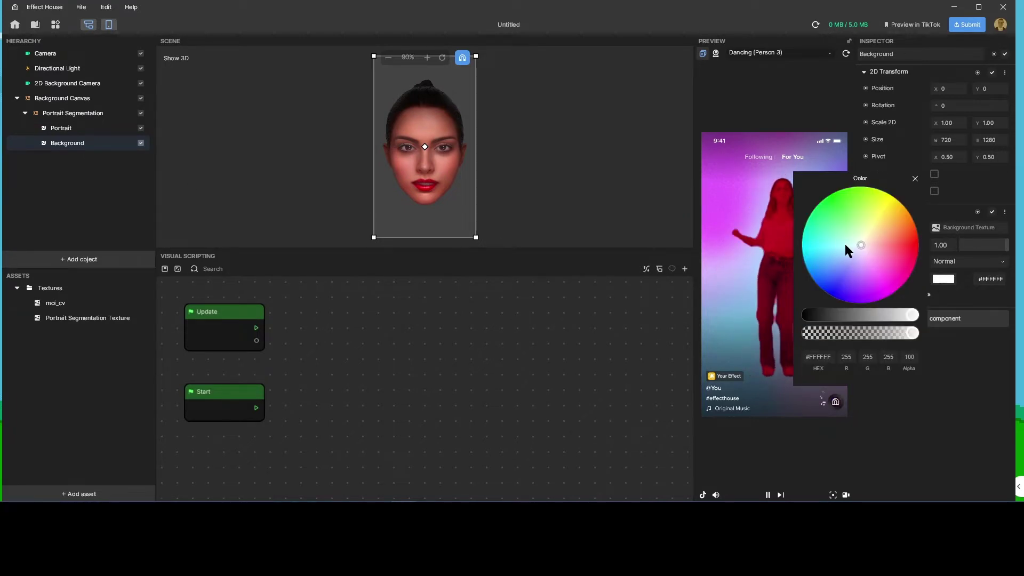
{"action": "left_click", "coordinate": [834, 294]}
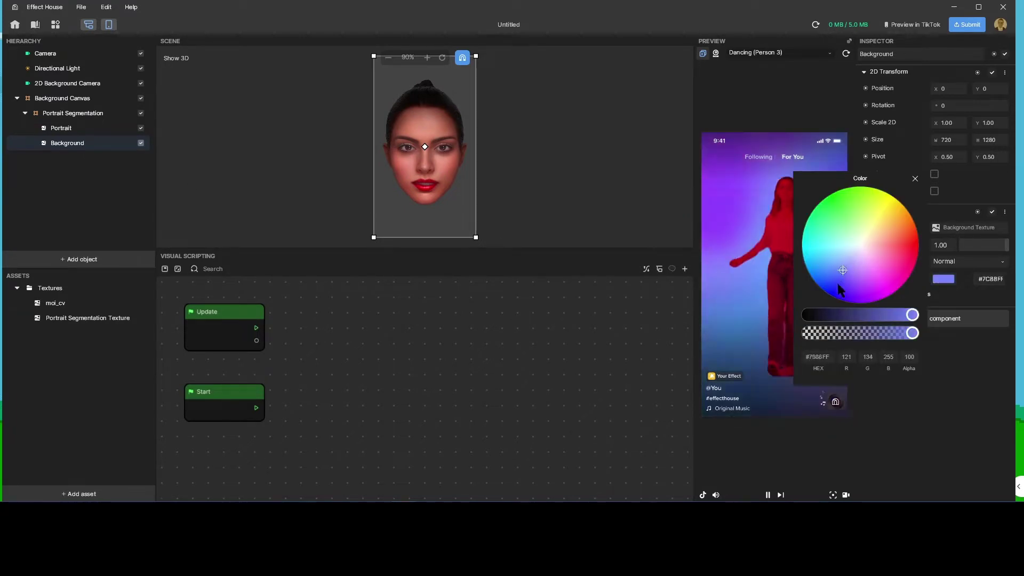
{"action": "left_click", "coordinate": [914, 177]}
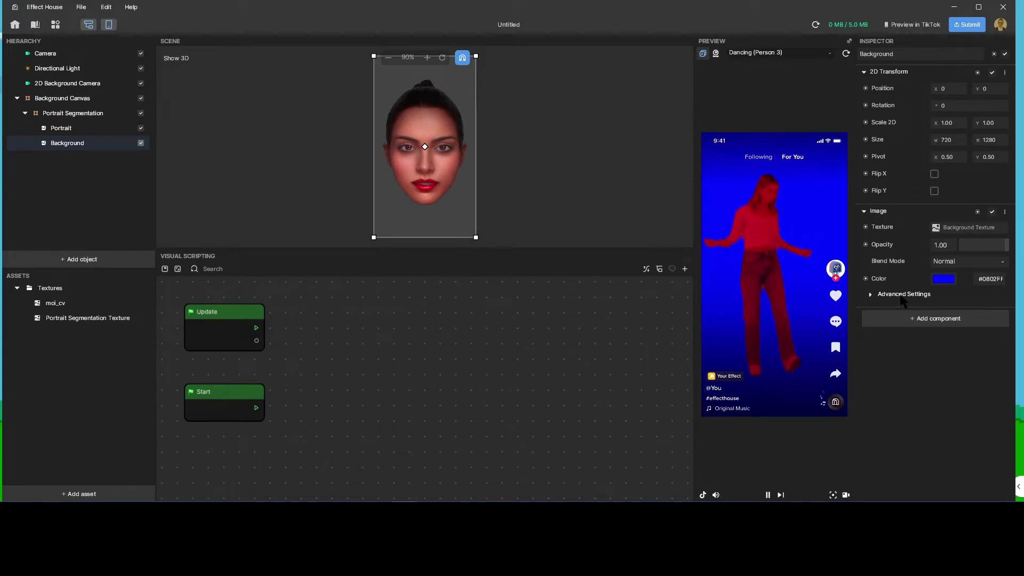
Set the Background image's draw mode to Filled with a Vertical filled type, start point 0.80 and filled range 0.20.
{"action": "left_click", "coordinate": [870, 295]}
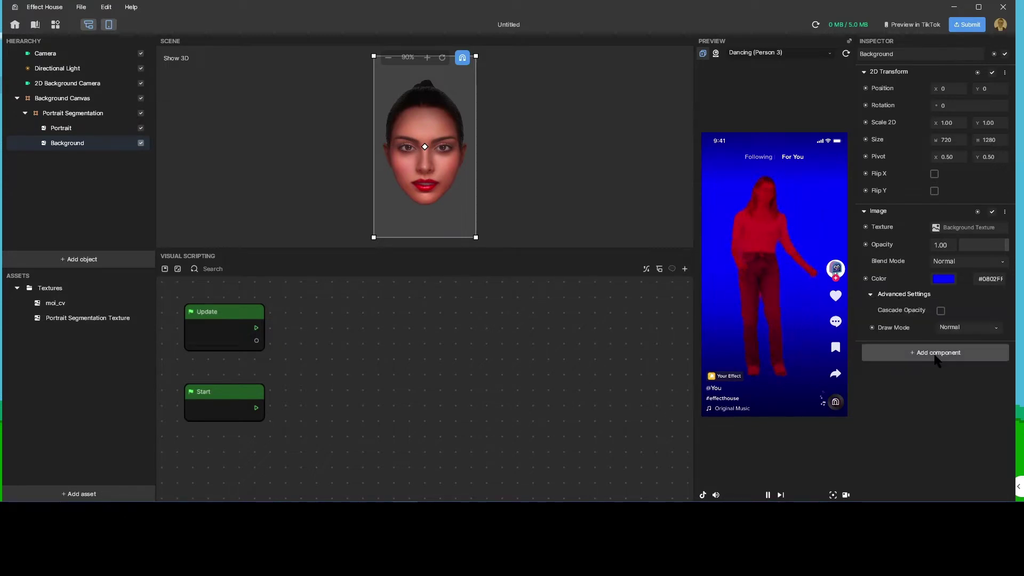
{"action": "left_click", "coordinate": [949, 329]}
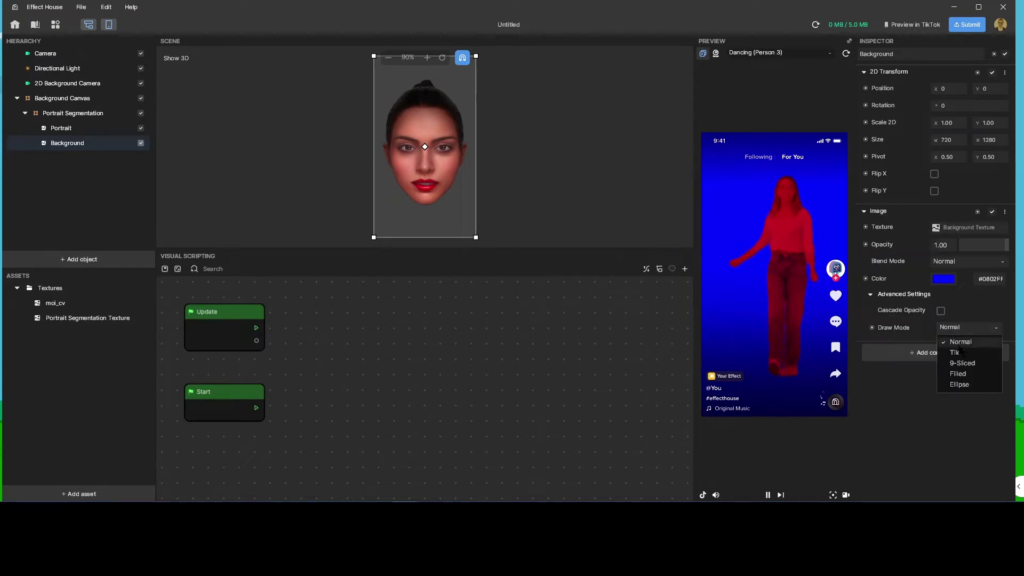
{"action": "left_click", "coordinate": [964, 374]}
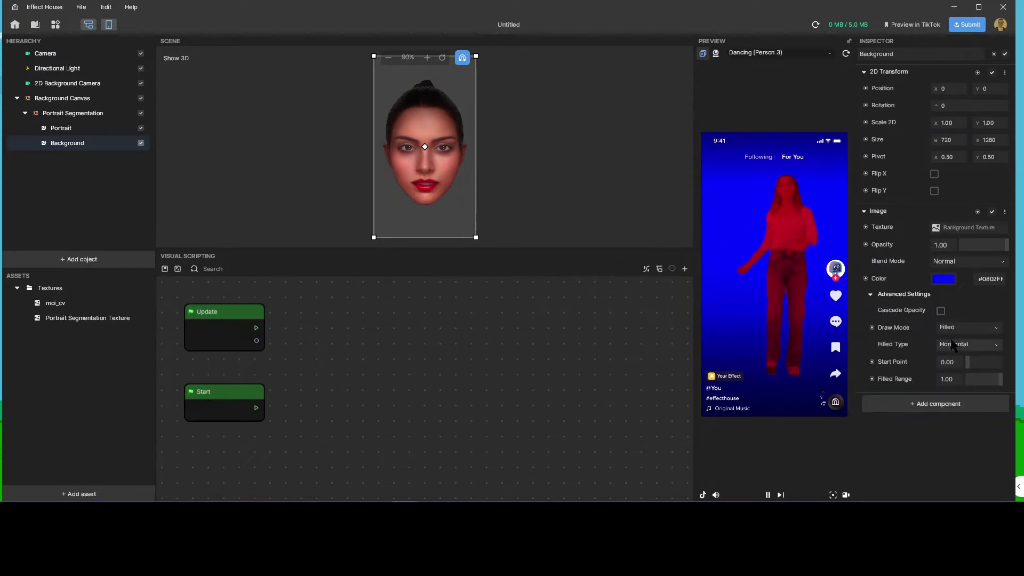
{"action": "left_click", "coordinate": [955, 347]}
{"action": "left_click", "coordinate": [958, 369]}
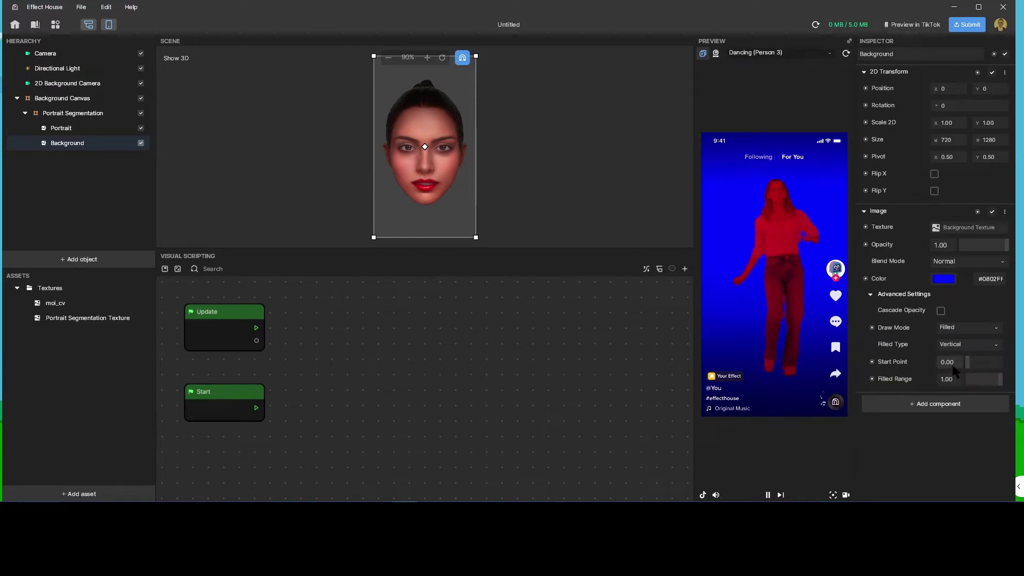
{"action": "left_click_drag", "start_coordinate": [968, 358], "coordinate": [995, 352]}
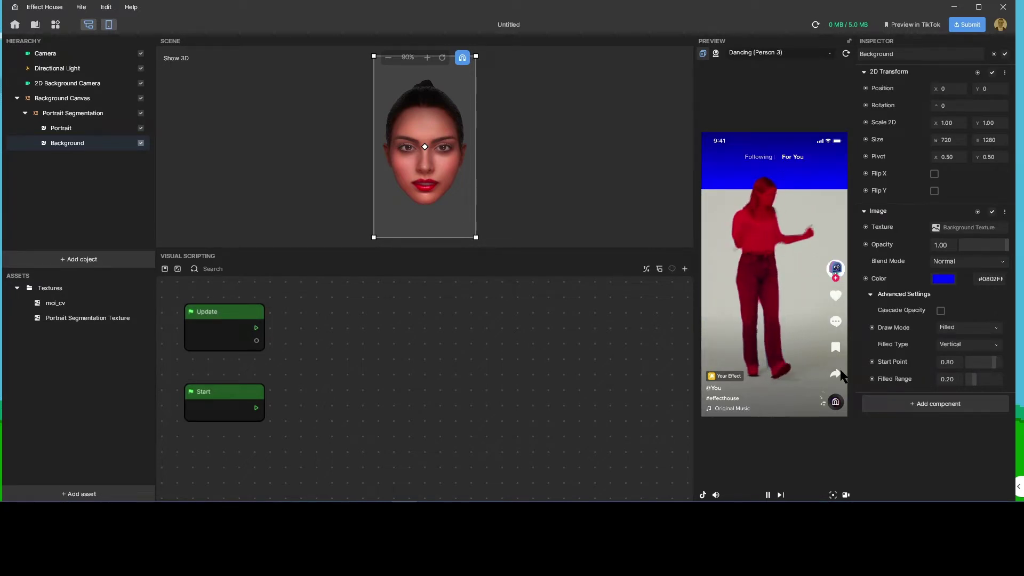
Duplicate the Background object and set the original Background's blend mode to Phoenix.
{"action": "right_click", "coordinate": [59, 146]}
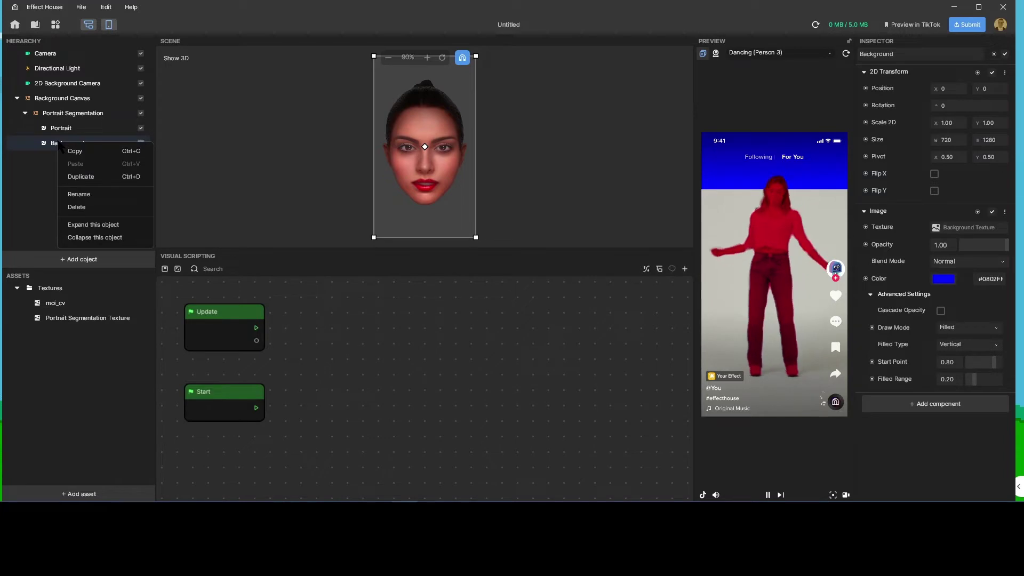
{"action": "left_click", "coordinate": [102, 180]}
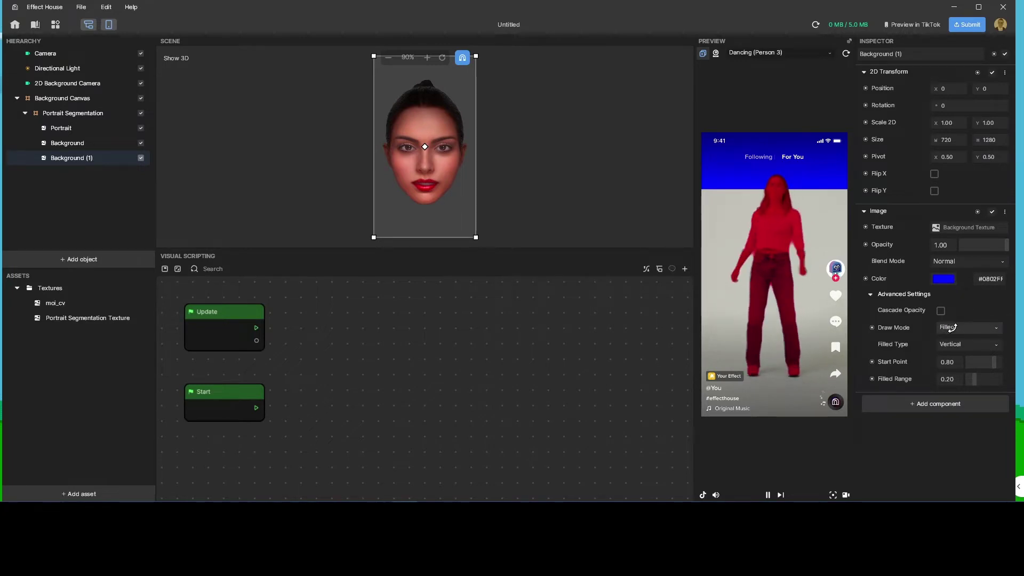
{"action": "left_click", "coordinate": [86, 141]}
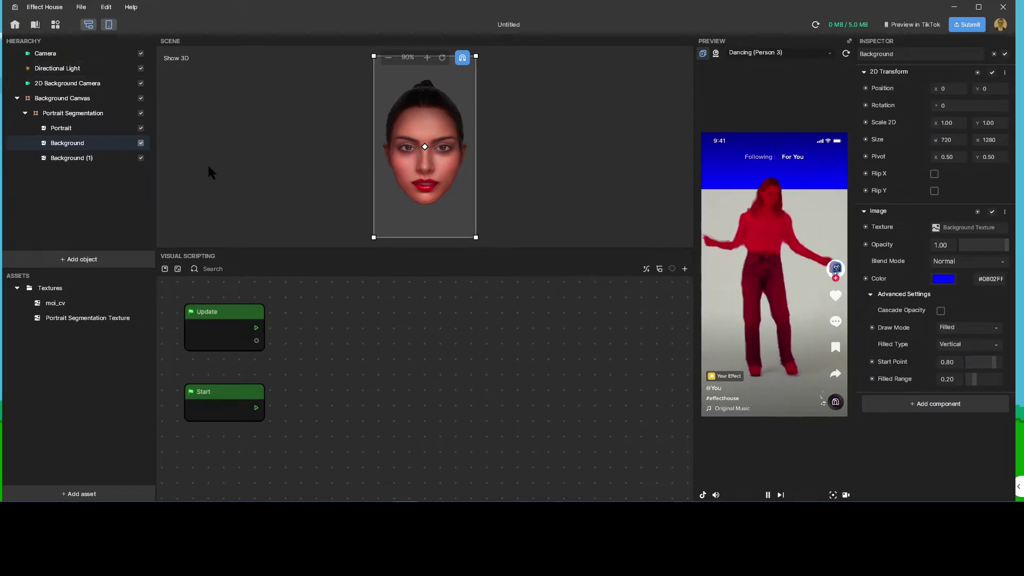
{"action": "left_click", "coordinate": [954, 261]}
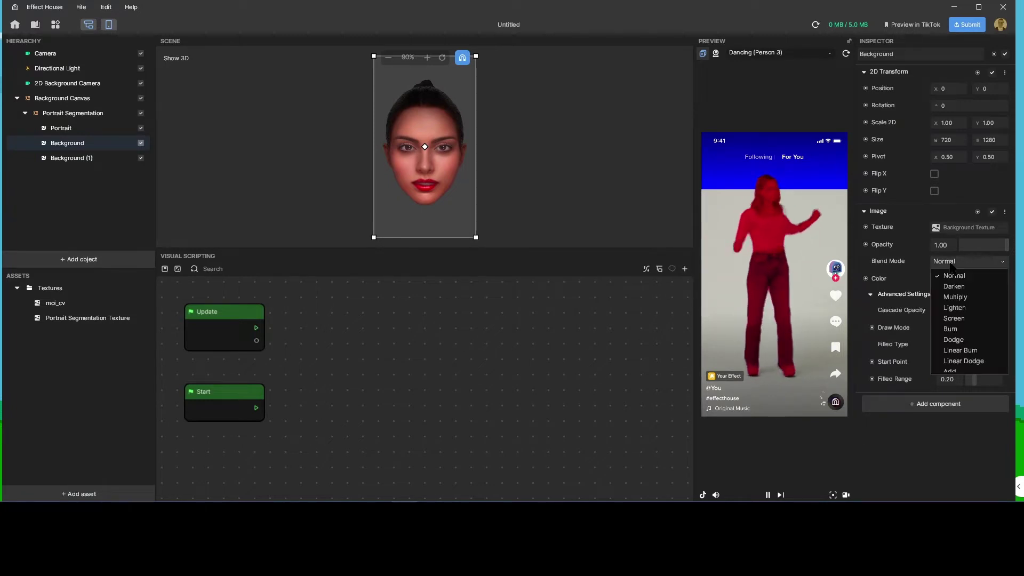
{"action": "scroll", "coordinate": [963, 351], "scroll_direction": "down", "scroll_amount": 5}
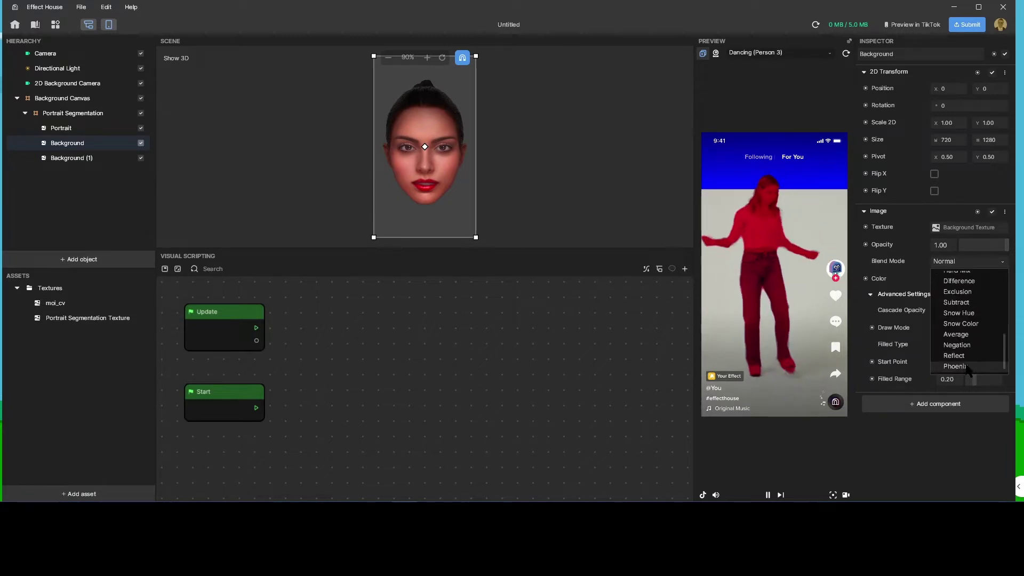
{"action": "left_click", "coordinate": [955, 367]}
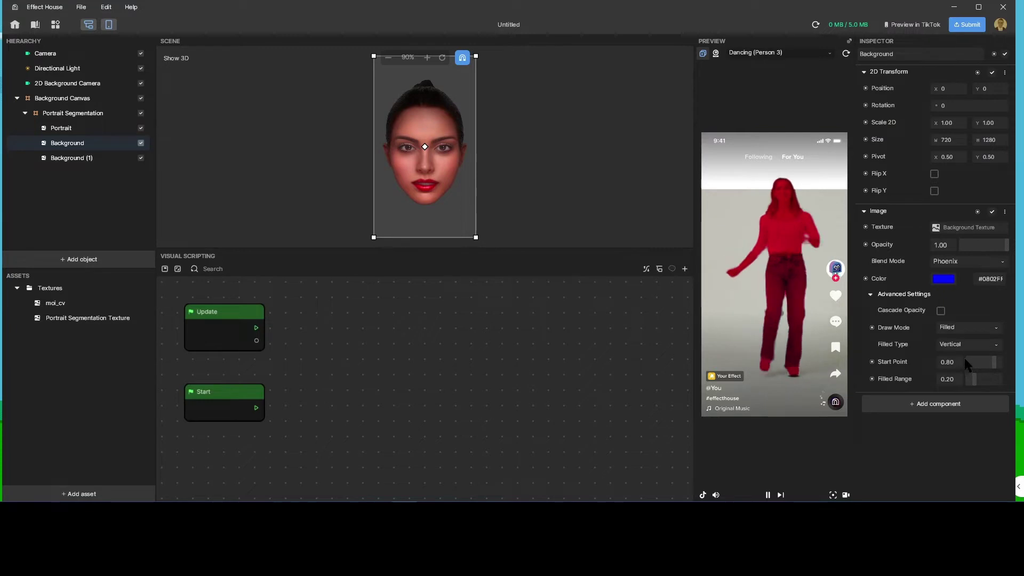
Change the original Background's color to bright green, #37FF00.
{"action": "left_click", "coordinate": [944, 279]}
{"action": "mouse_move", "coordinate": [889, 264]}
{"action": "left_mouse_down"}
{"action": "mouse_move", "coordinate": [828, 191]}
{"action": "mouse_move", "coordinate": [850, 195]}
{"action": "left_mouse_up"}
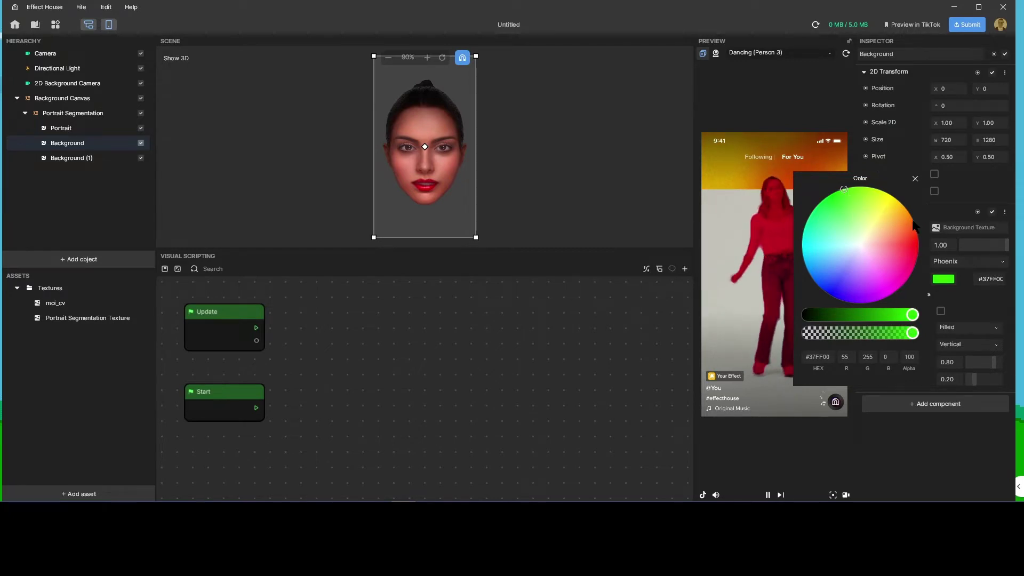
{"action": "left_click", "coordinate": [915, 179]}
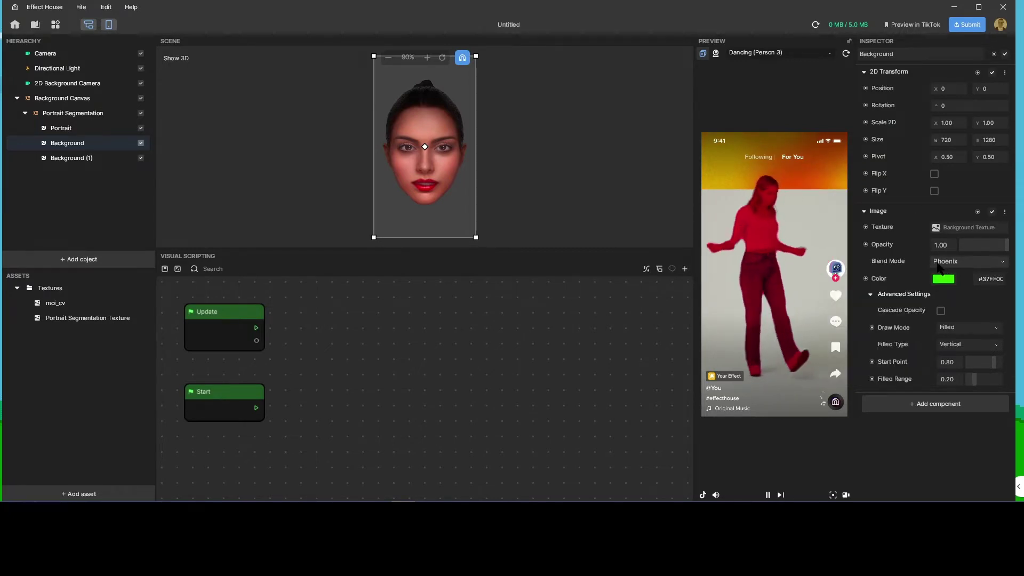
Set the draw mode of the duplicate Background (1) to Normal.
{"action": "left_click", "coordinate": [108, 155]}
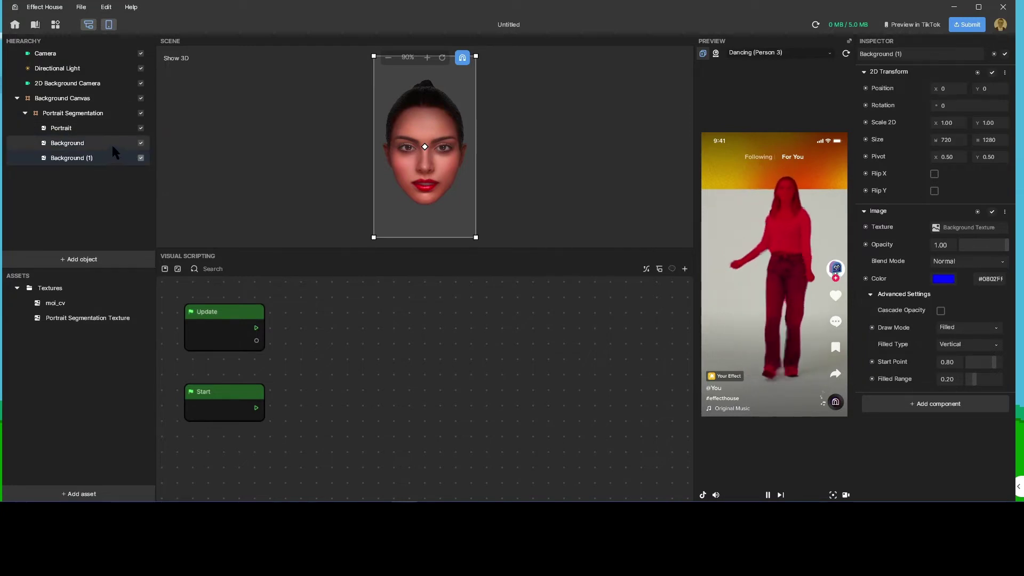
{"action": "left_click", "coordinate": [139, 137]}
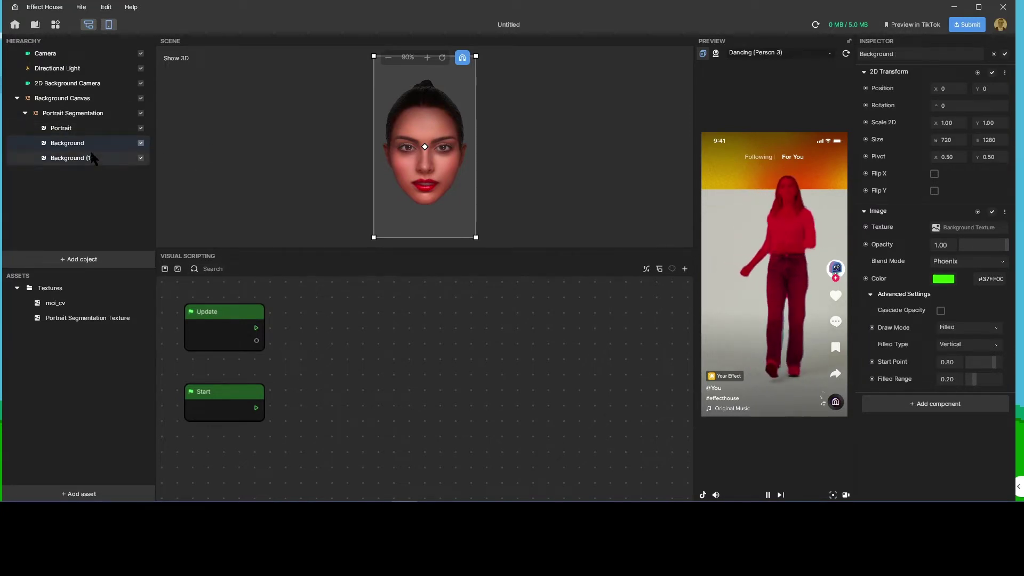
{"action": "left_click", "coordinate": [94, 158]}
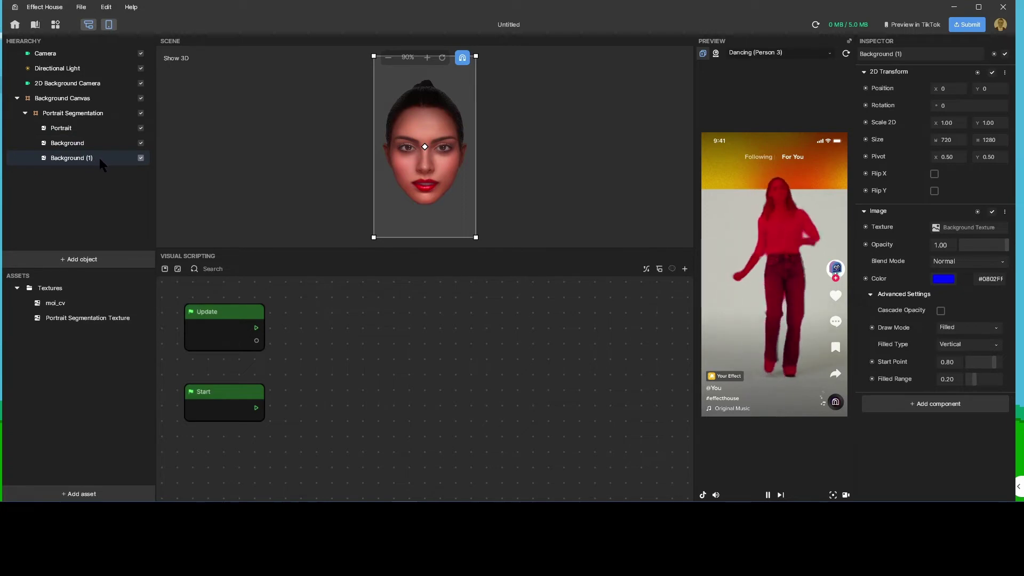
{"action": "left_click", "coordinate": [977, 343]}
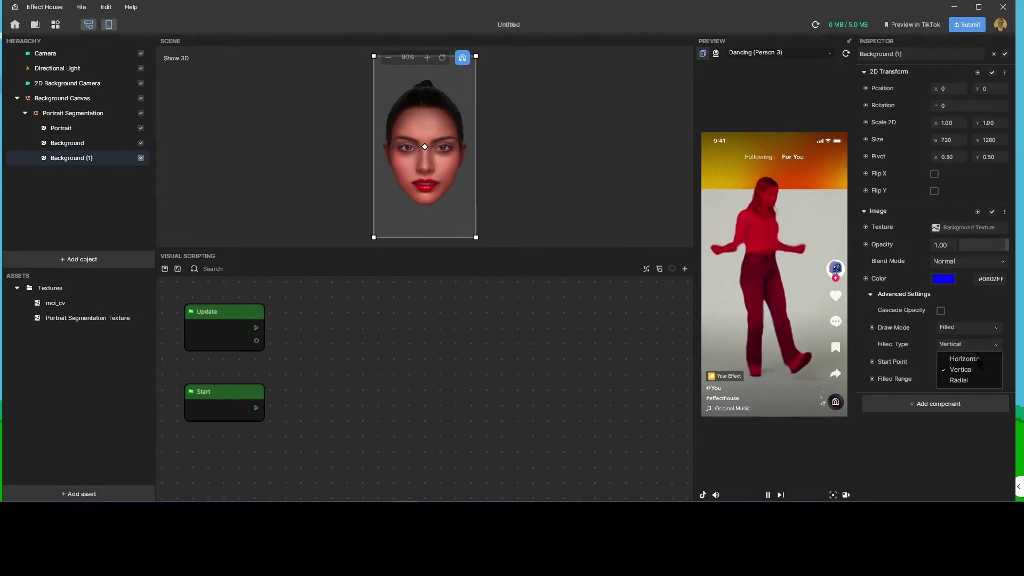
{"action": "left_click", "coordinate": [970, 323]}
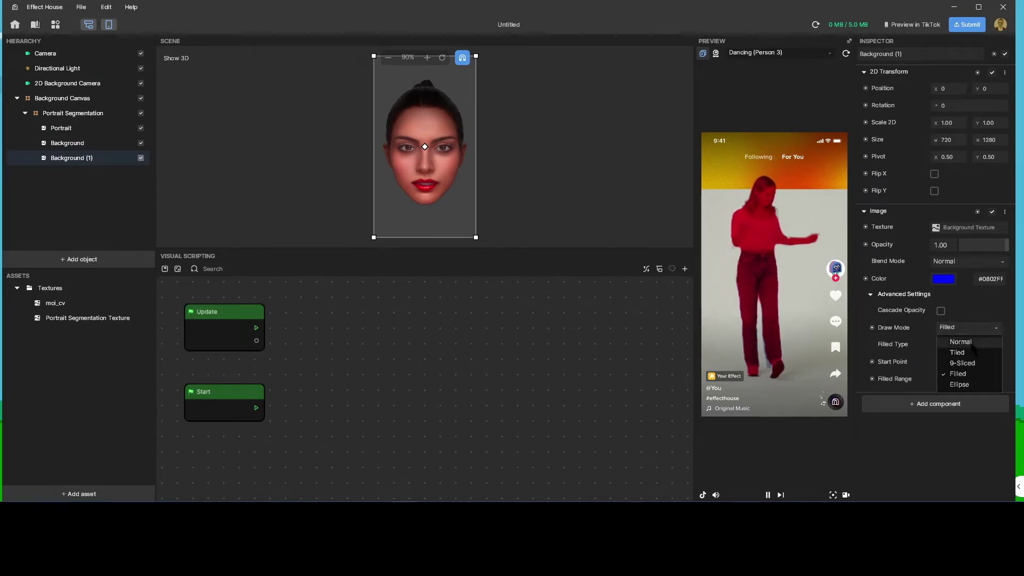
{"action": "left_click", "coordinate": [970, 341]}
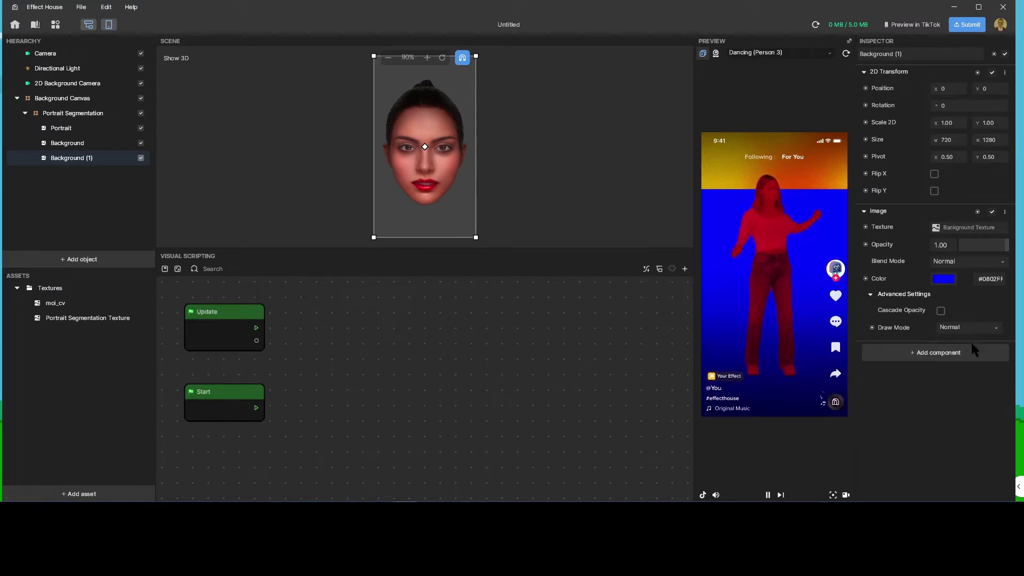
Set the original Background's start point to 0.40 and duplicate that object.
{"action": "left_click", "coordinate": [77, 147]}
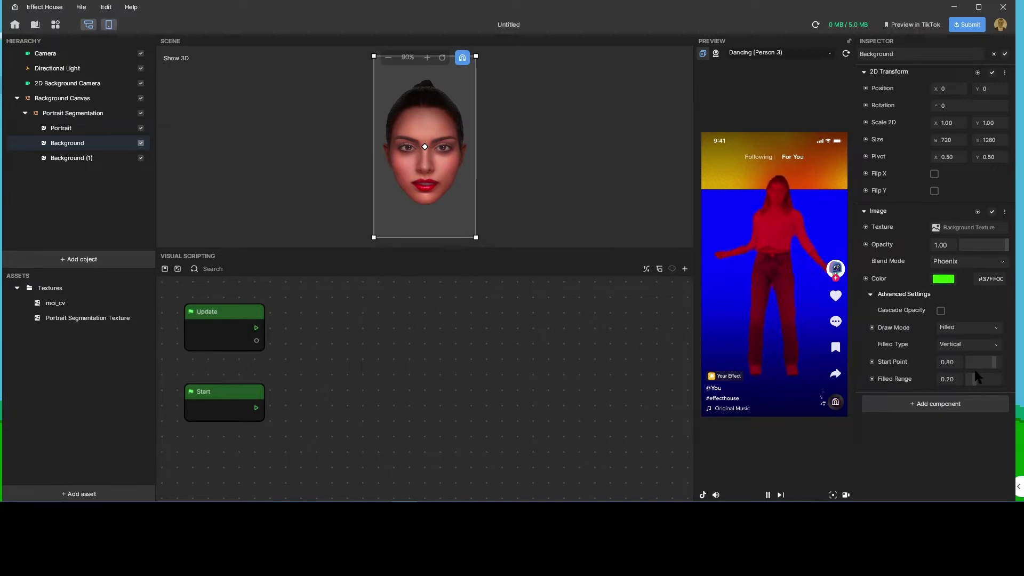
{"action": "left_click_drag", "start_coordinate": [994, 361], "coordinate": [984, 332]}
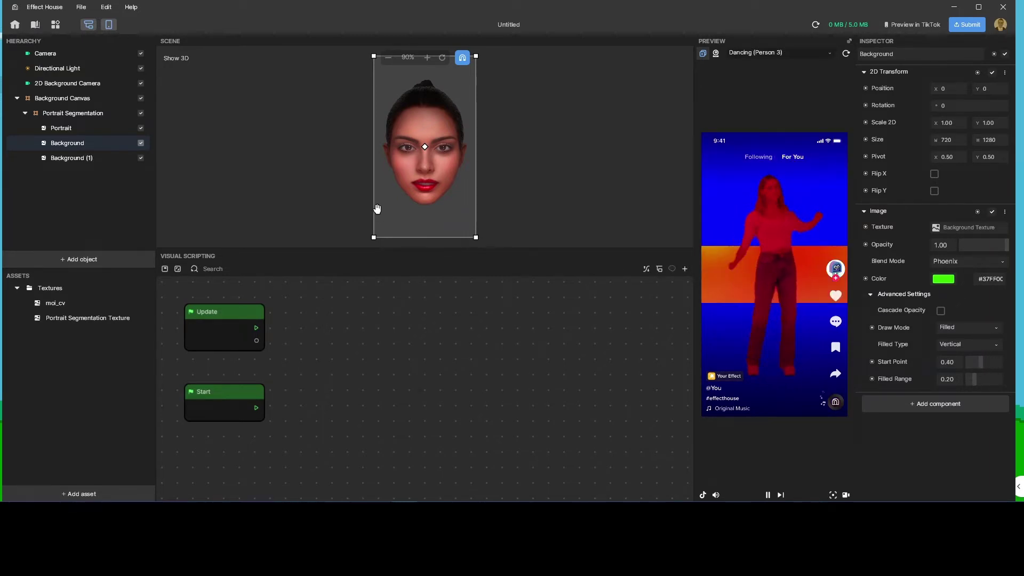
{"action": "left_click", "coordinate": [60, 159]}
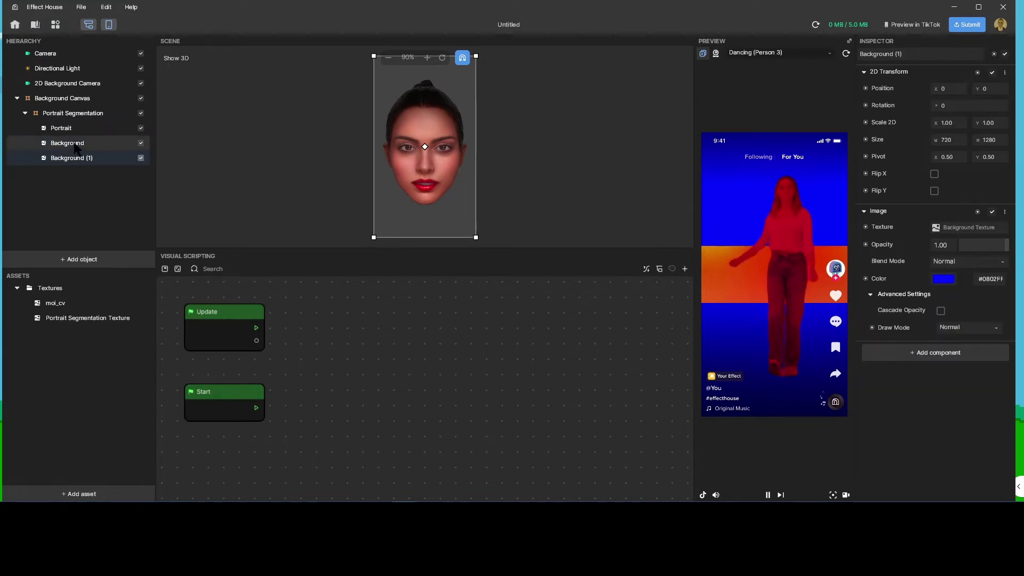
{"action": "left_click", "coordinate": [77, 149]}
{"action": "right_click", "coordinate": [78, 149]}
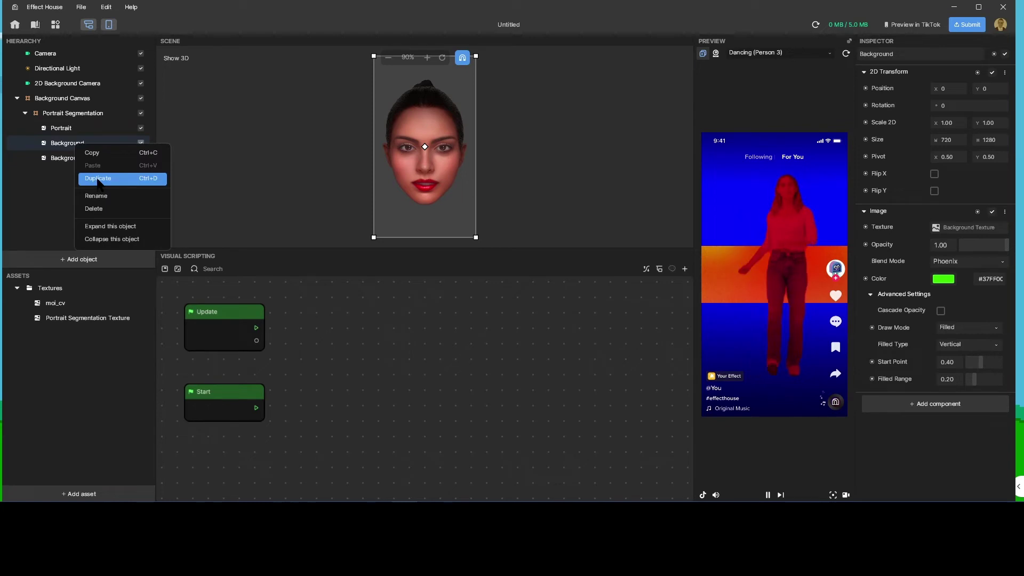
{"action": "left_click", "coordinate": [98, 180]}
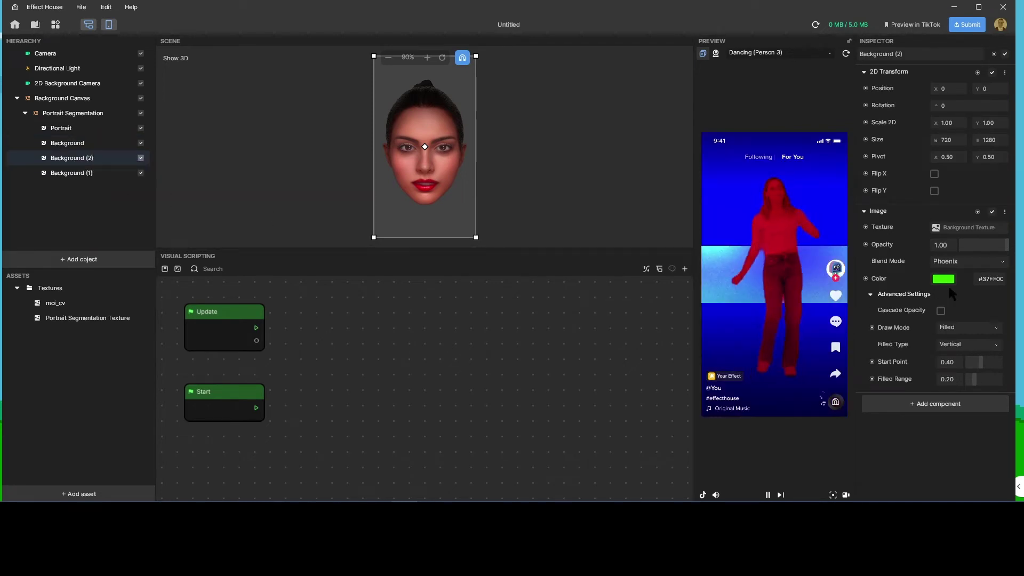
Set the blend mode of Background (2) to Negation and its color to light blue, #00A7FF.
{"action": "left_click", "coordinate": [967, 258]}
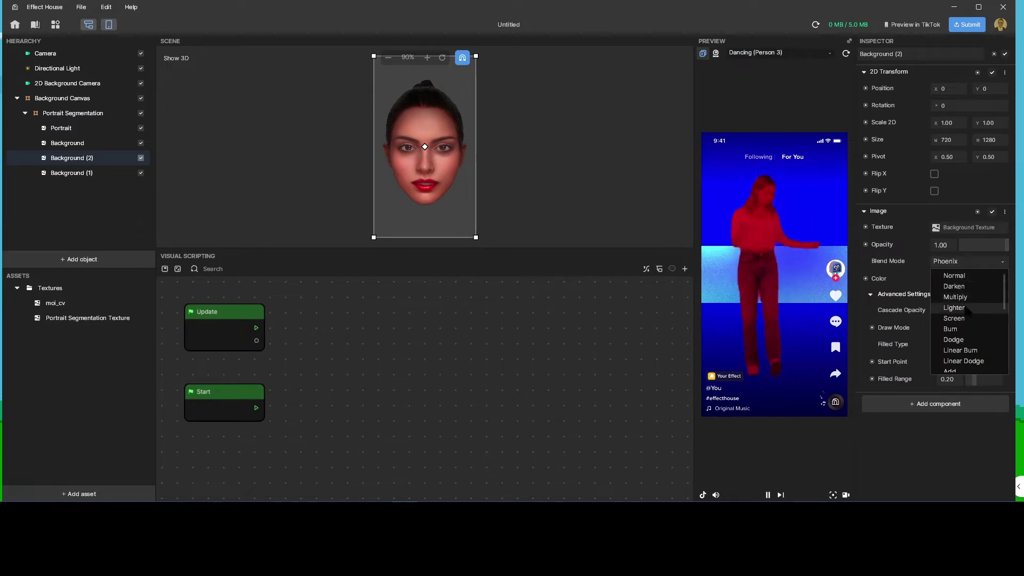
{"action": "scroll", "coordinate": [967, 311], "scroll_direction": "down", "scroll_amount": 5}
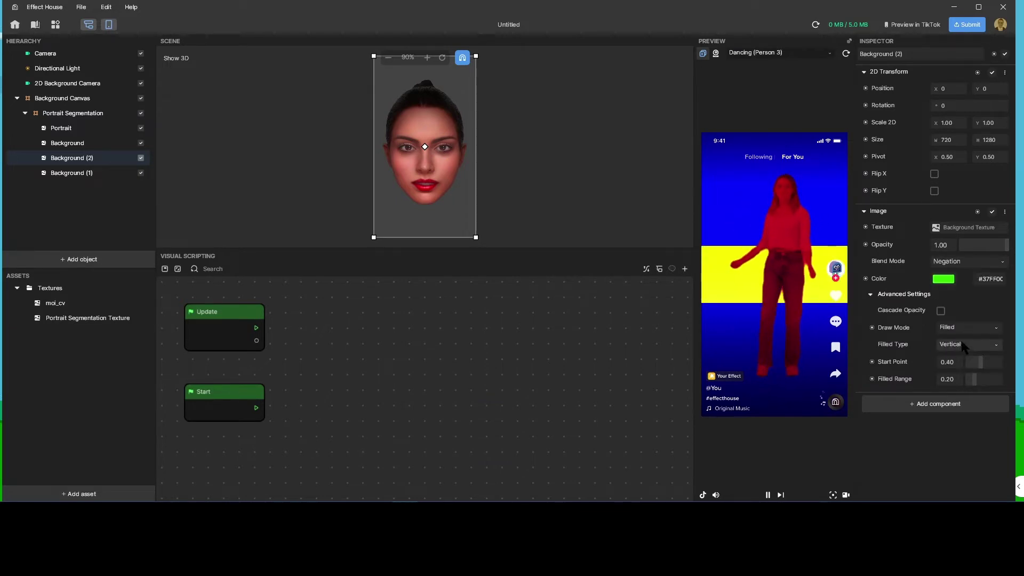
{"action": "scroll", "coordinate": [958, 260], "scroll_direction": "down", "scroll_amount": 1}
{"action": "left_click", "coordinate": [942, 280]}
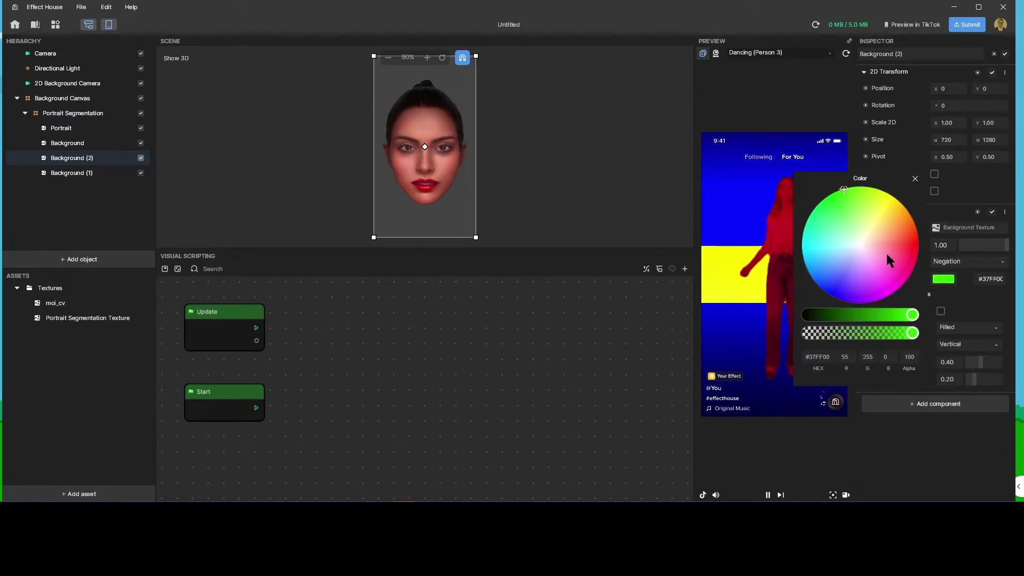
{"action": "mouse_move", "coordinate": [887, 251]}
{"action": "left_mouse_down"}
{"action": "mouse_move", "coordinate": [854, 197]}
{"action": "mouse_move", "coordinate": [862, 210]}
{"action": "mouse_move", "coordinate": [806, 266]}
{"action": "left_mouse_up"}
{"action": "left_click", "coordinate": [915, 178]}
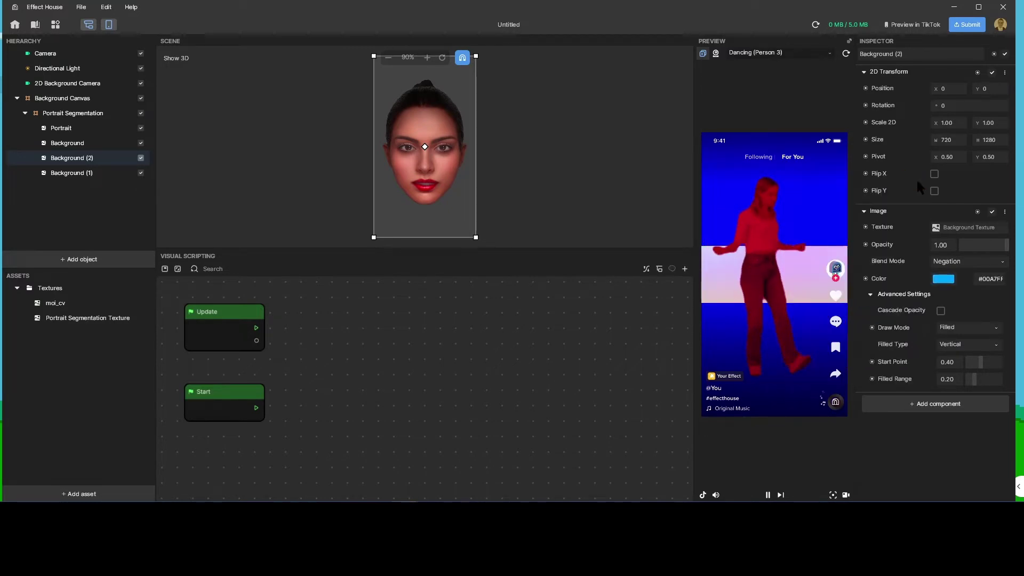
Make Background (2) a horizontal fill with a filled range of 0.20 and a start point of 0.10.
{"action": "left_click", "coordinate": [968, 345]}
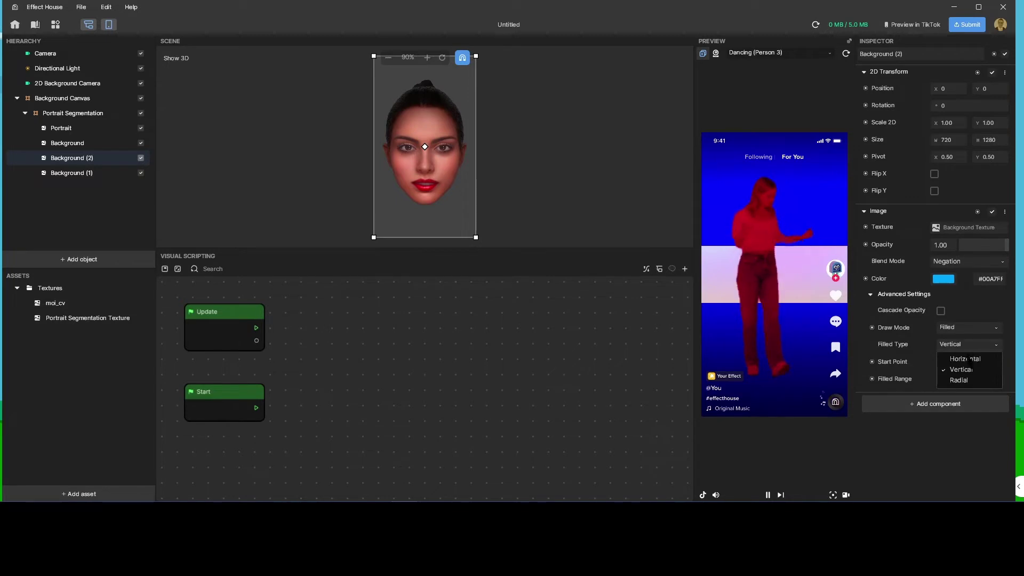
{"action": "left_click", "coordinate": [966, 359]}
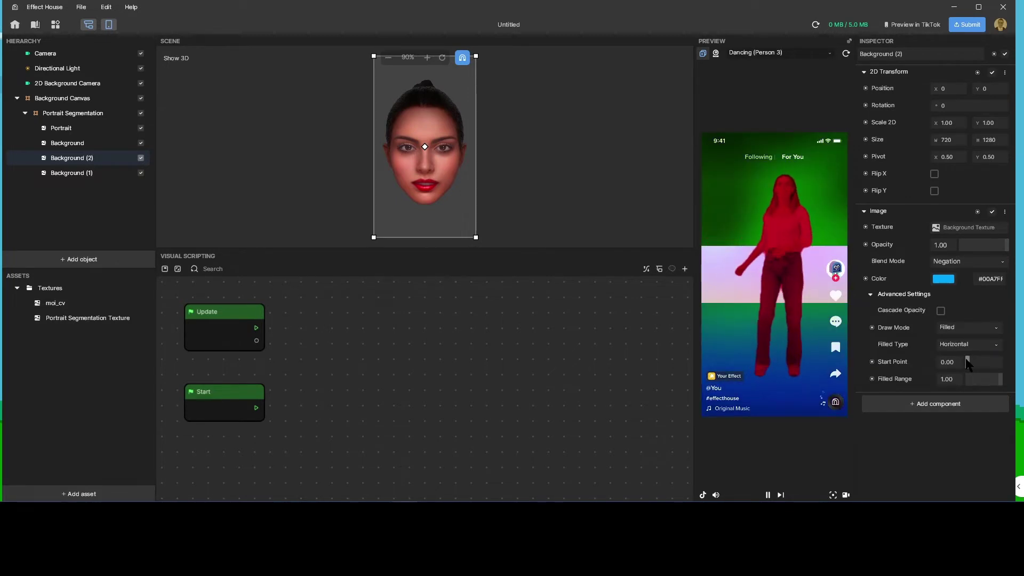
{"action": "left_click_drag", "start_coordinate": [999, 384], "coordinate": [989, 362]}
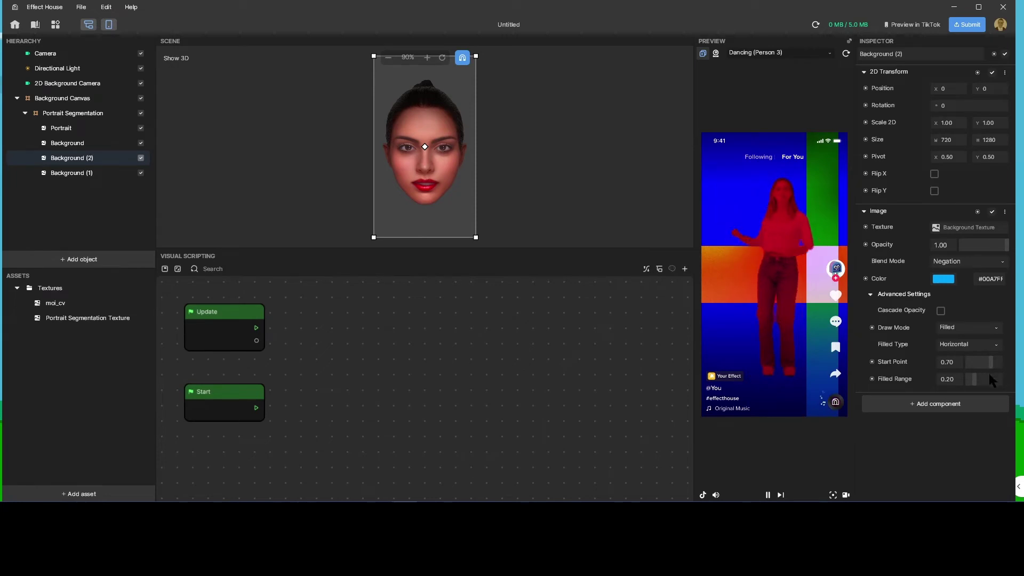
{"action": "left_click_drag", "start_coordinate": [971, 378], "coordinate": [968, 362]}
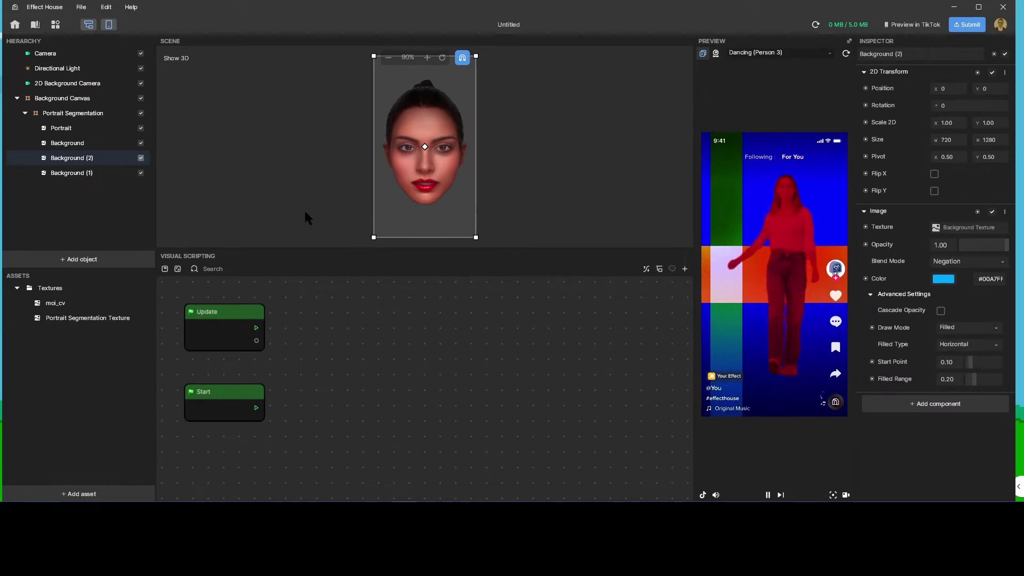
Try applying the moi_cv texture to Background (1).
{"action": "left_click", "coordinate": [80, 175]}
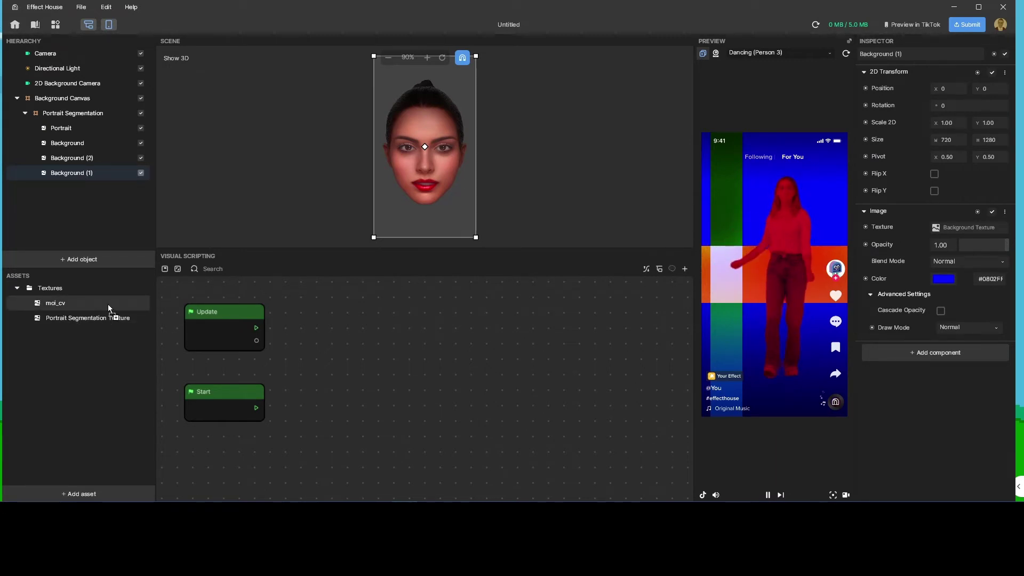
{"action": "left_click_drag", "start_coordinate": [110, 309], "coordinate": [966, 225]}
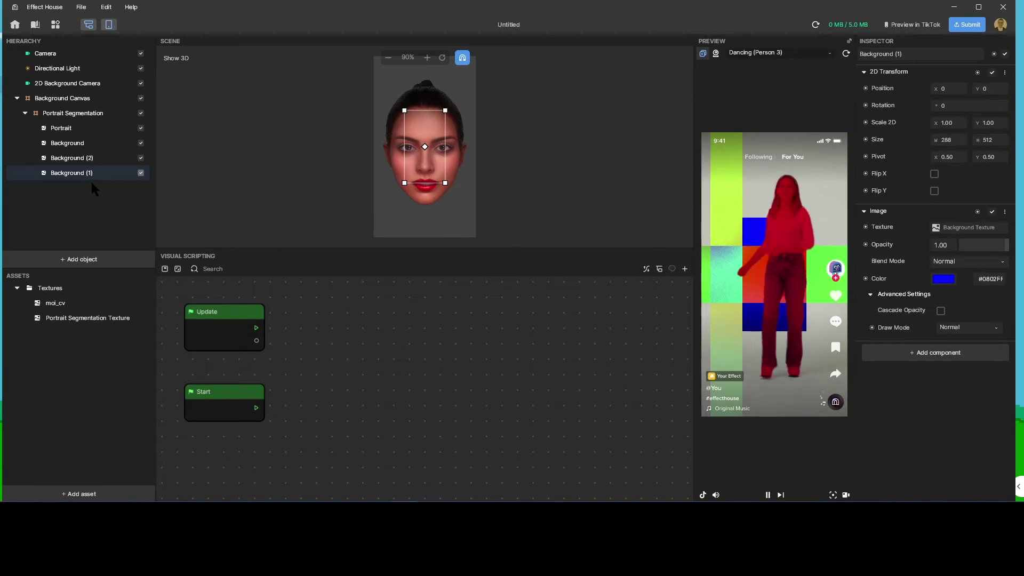
Delete the Background (2) object and toggle the visibility of Background (1) to compare the remaining layers.
{"action": "key", "text": "Up"}
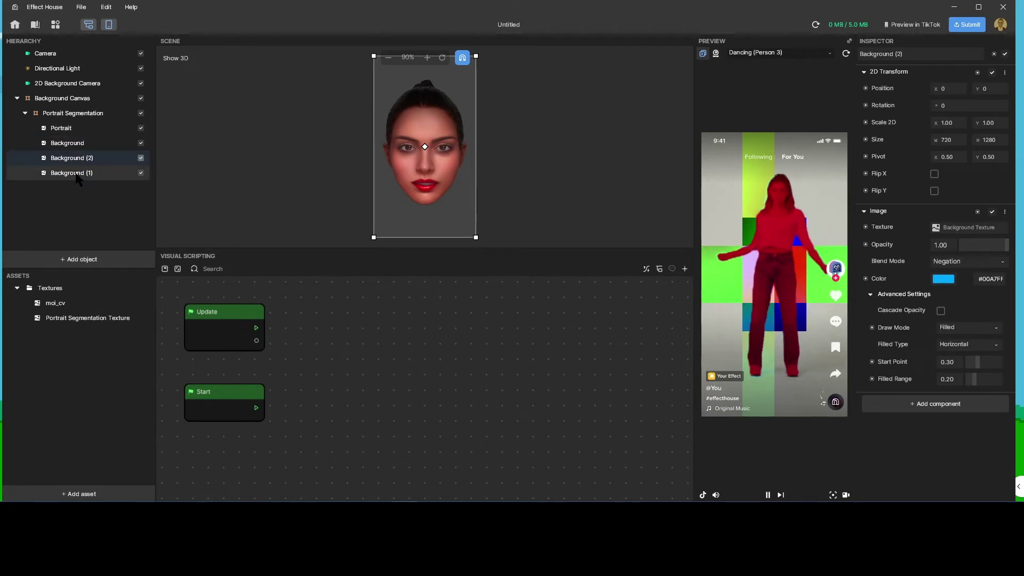
{"action": "key", "text": "Delete"}
{"action": "left_click", "coordinate": [74, 142]}
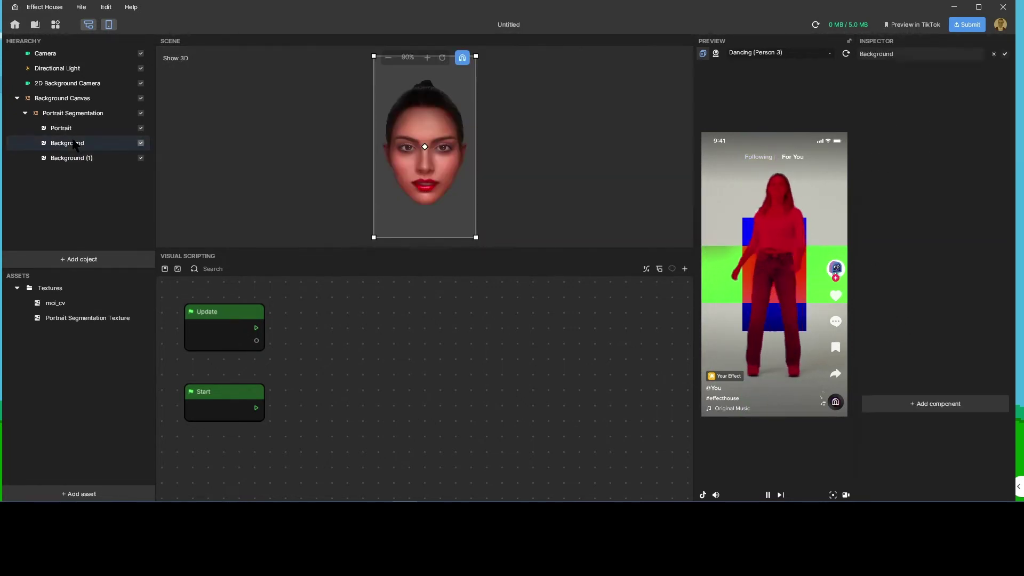
{"action": "left_click", "coordinate": [141, 158]}
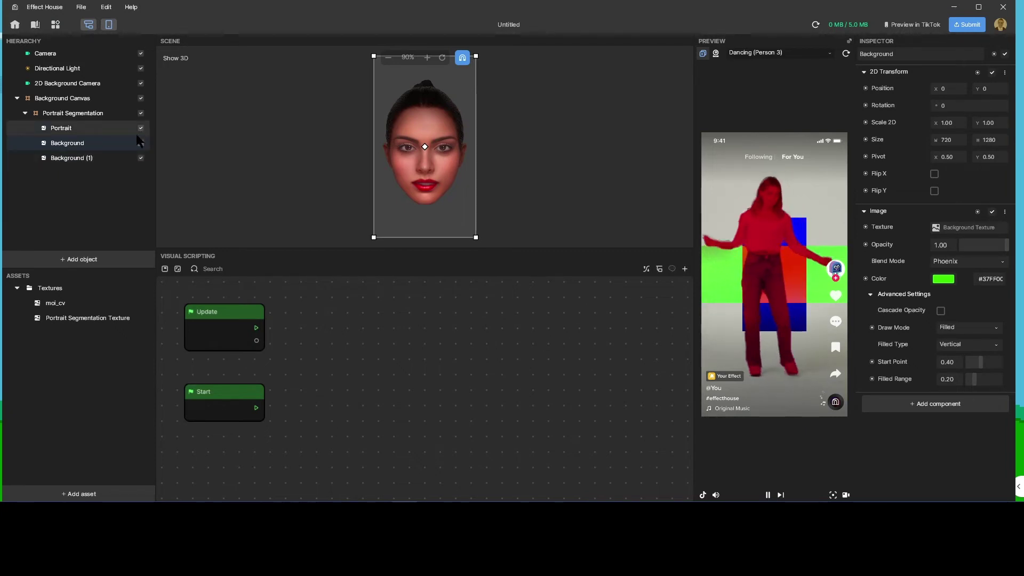
Set Background (1) to the Filled draw mode with a vertical fill, filled range 0.60 and start point 0.50.
{"action": "left_click", "coordinate": [106, 156]}
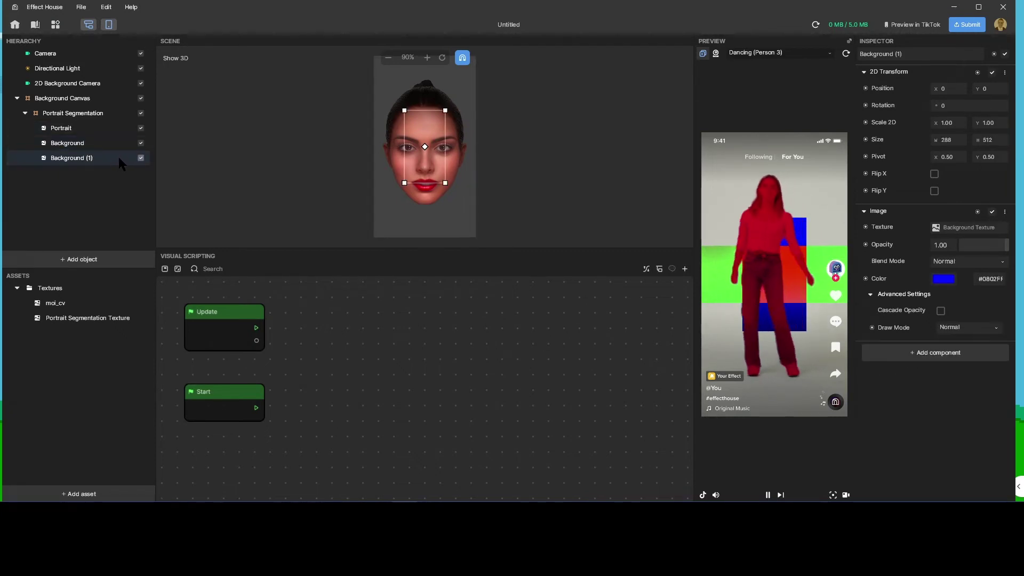
{"action": "left_click", "coordinate": [970, 326]}
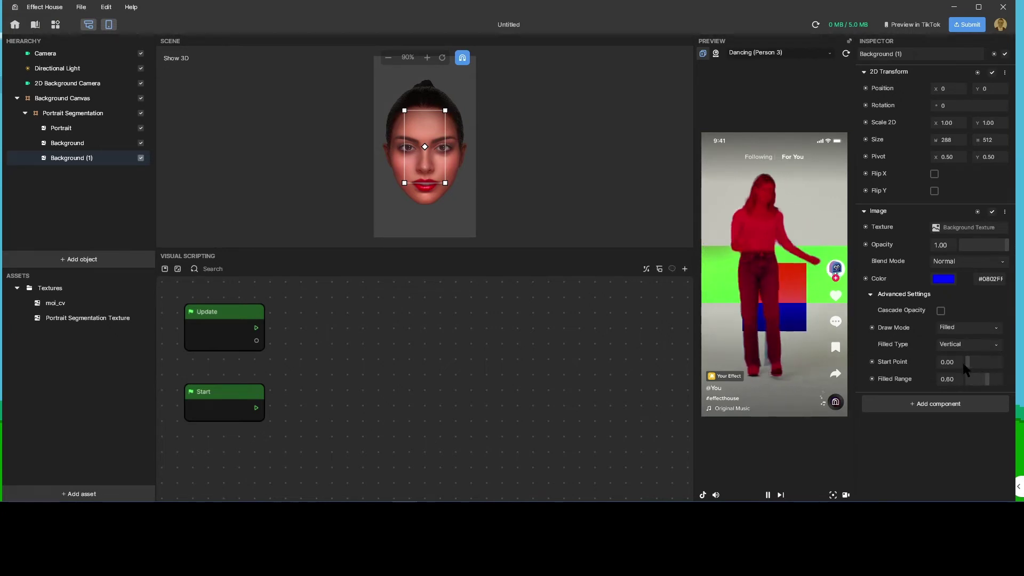
{"action": "left_click_drag", "start_coordinate": [981, 359], "coordinate": [987, 361]}
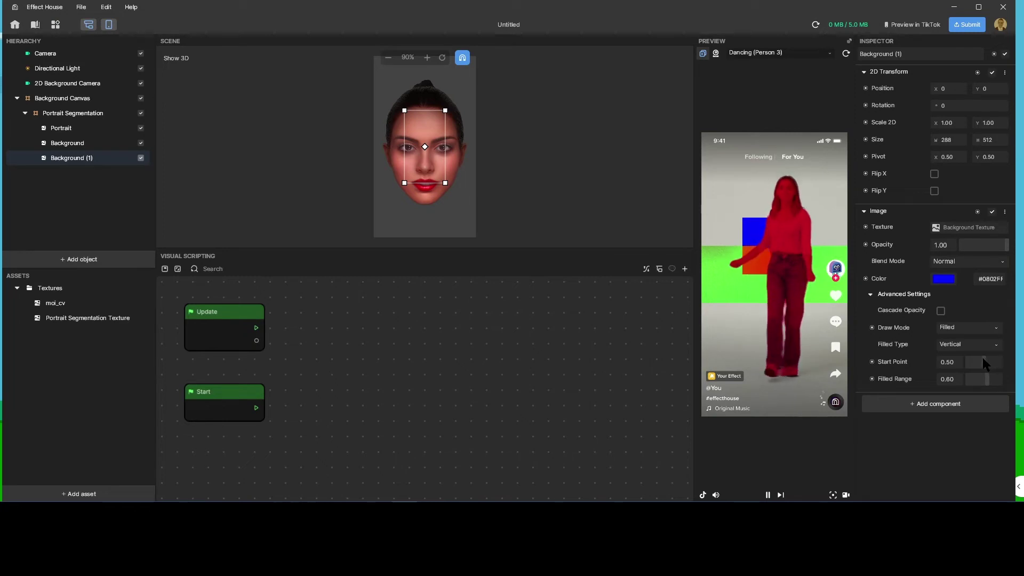
Duplicate the Portrait object within the Portrait Segmentation group.
{"action": "left_click", "coordinate": [74, 127]}
{"action": "right_click", "coordinate": [64, 132]}
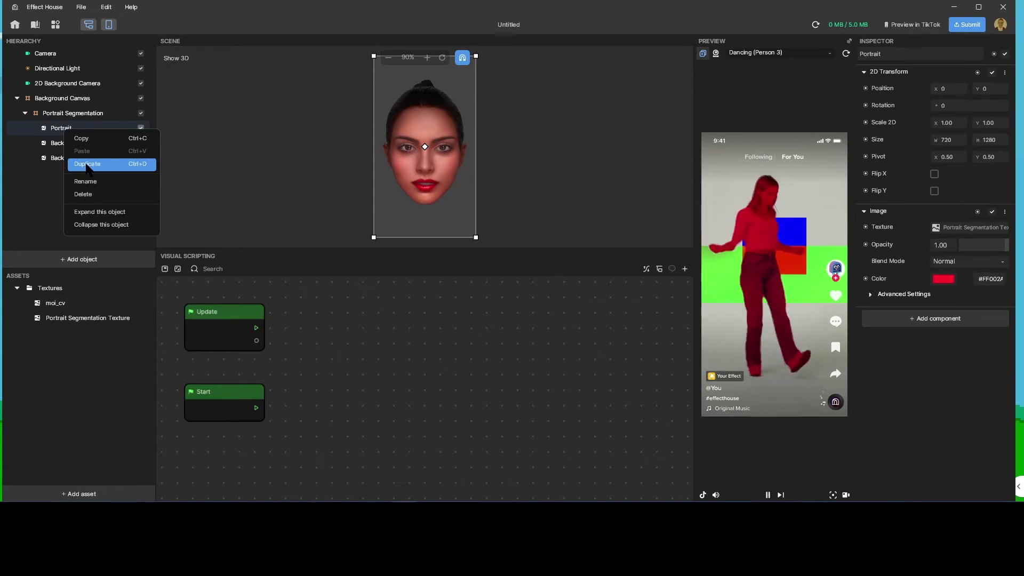
{"action": "left_click", "coordinate": [87, 165]}
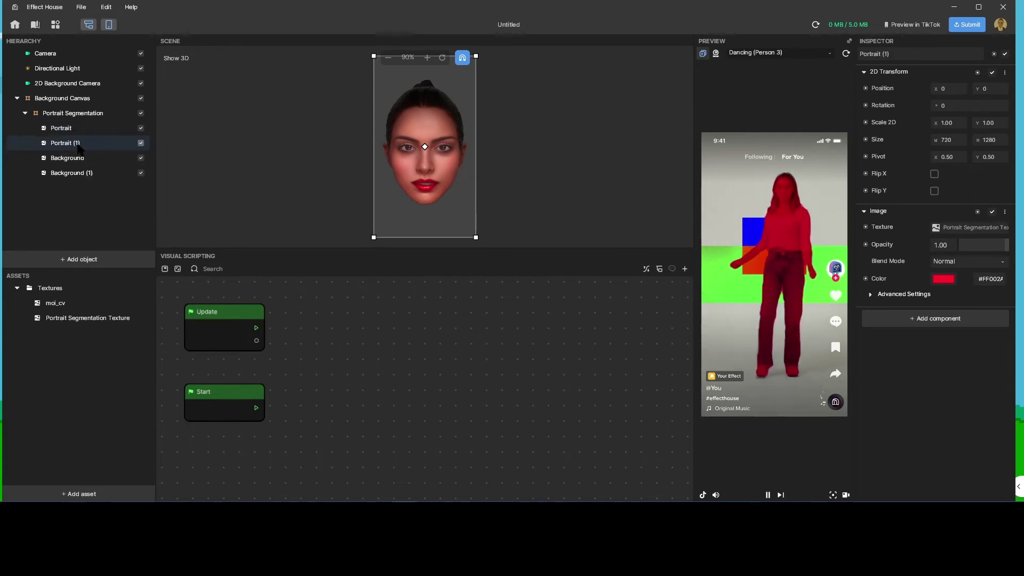
Change the color of Portrait (1) to bright blue and set its blend mode to Phoenix.
{"action": "left_click", "coordinate": [945, 280]}
{"action": "left_click_drag", "start_coordinate": [894, 243], "coordinate": [815, 278]}
{"action": "left_click", "coordinate": [913, 179]}
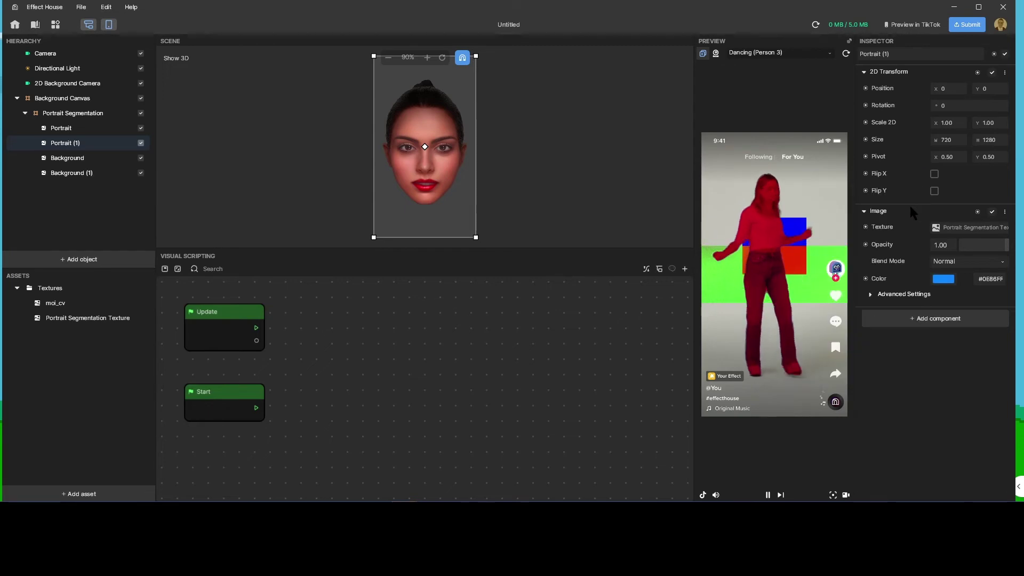
{"action": "left_click", "coordinate": [959, 257]}
{"action": "scroll", "coordinate": [963, 335], "scroll_direction": "down", "scroll_amount": 5}
{"action": "left_click", "coordinate": [962, 363]}
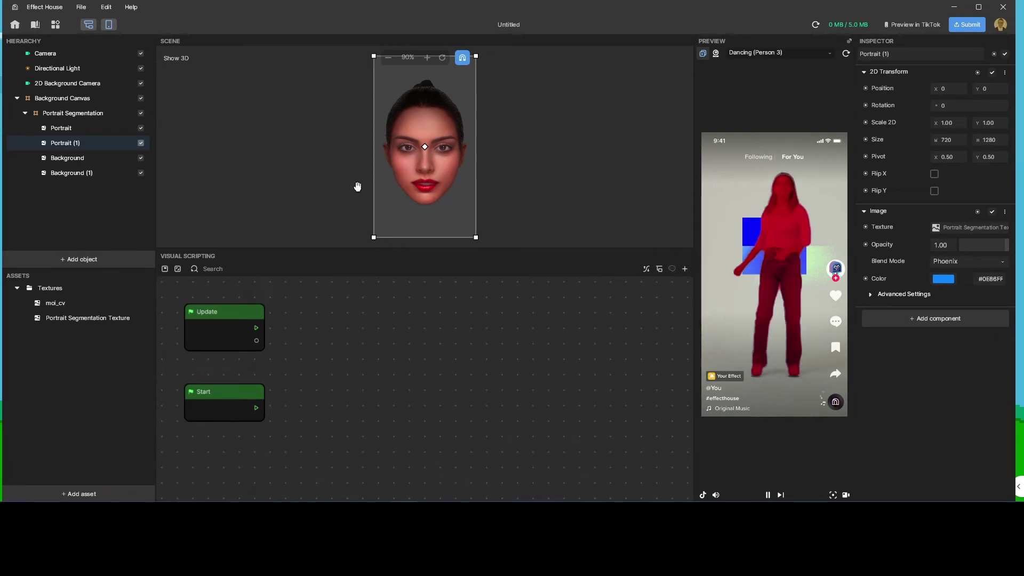
Undo the Phoenix blend mode change on Portrait (1).
{"action": "left_click", "coordinate": [84, 156]}
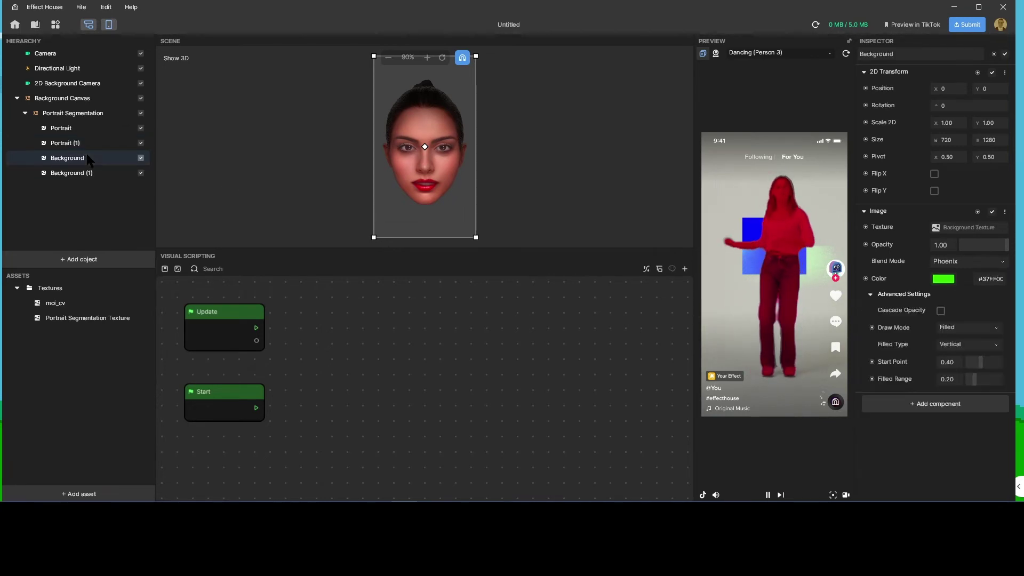
{"action": "left_click", "coordinate": [92, 139]}
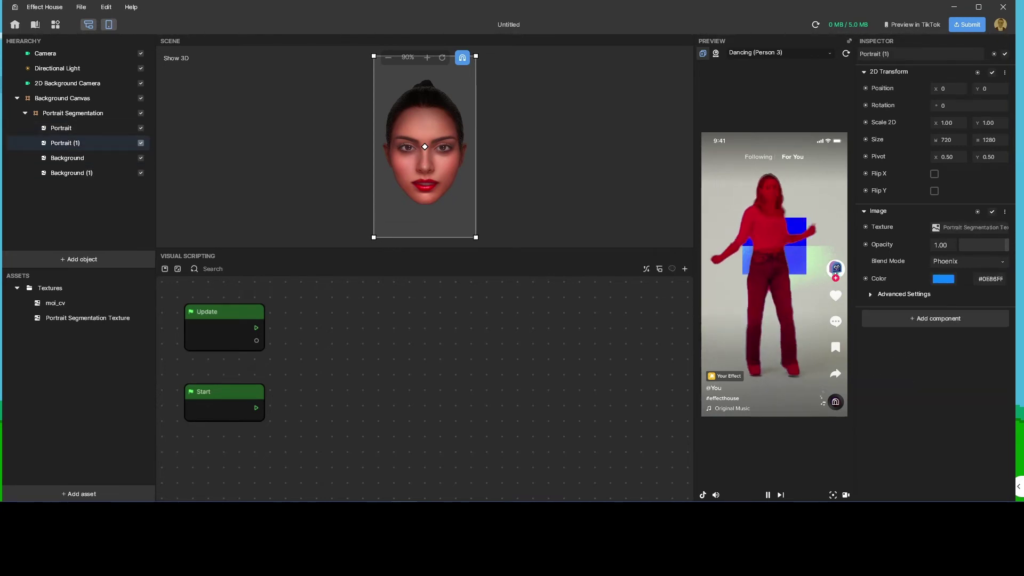
{"action": "key", "text": "ctrl+z"}
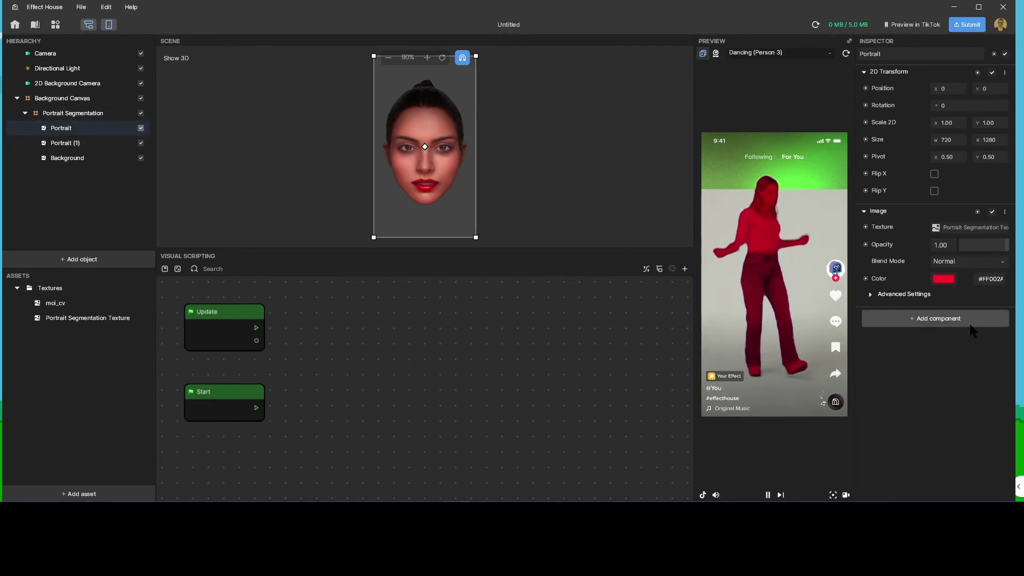
Set the blend mode of the original Portrait to Phoenix and keep its opacity at 1.00.
{"action": "left_click", "coordinate": [965, 260]}
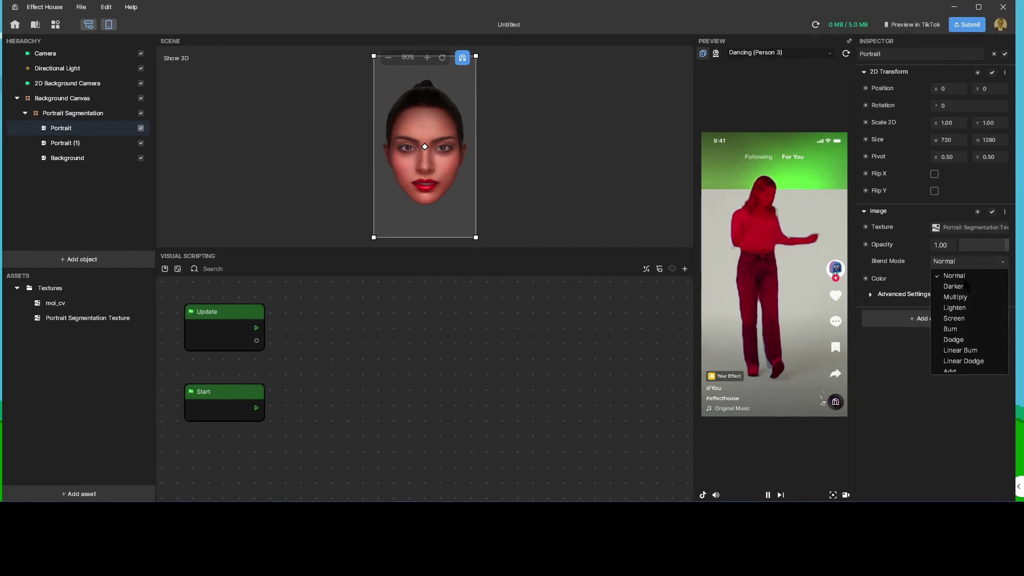
{"action": "scroll", "coordinate": [960, 341], "scroll_direction": "down", "scroll_amount": 5}
{"action": "left_click", "coordinate": [959, 366]}
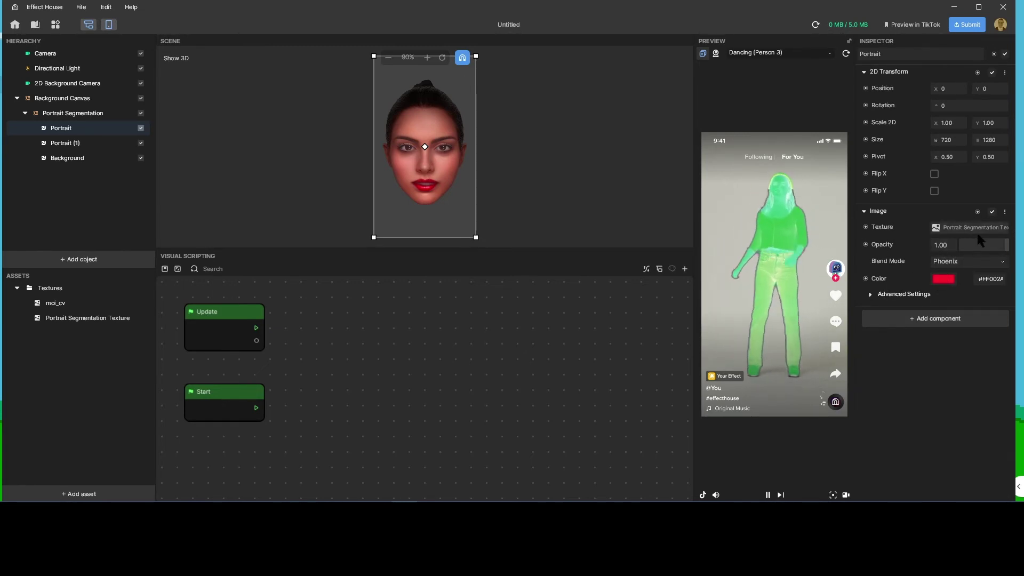
{"action": "mouse_move", "coordinate": [997, 245]}
{"action": "left_mouse_down"}
{"action": "mouse_move", "coordinate": [963, 245]}
{"action": "mouse_move", "coordinate": [1007, 245]}
{"action": "left_mouse_up"}
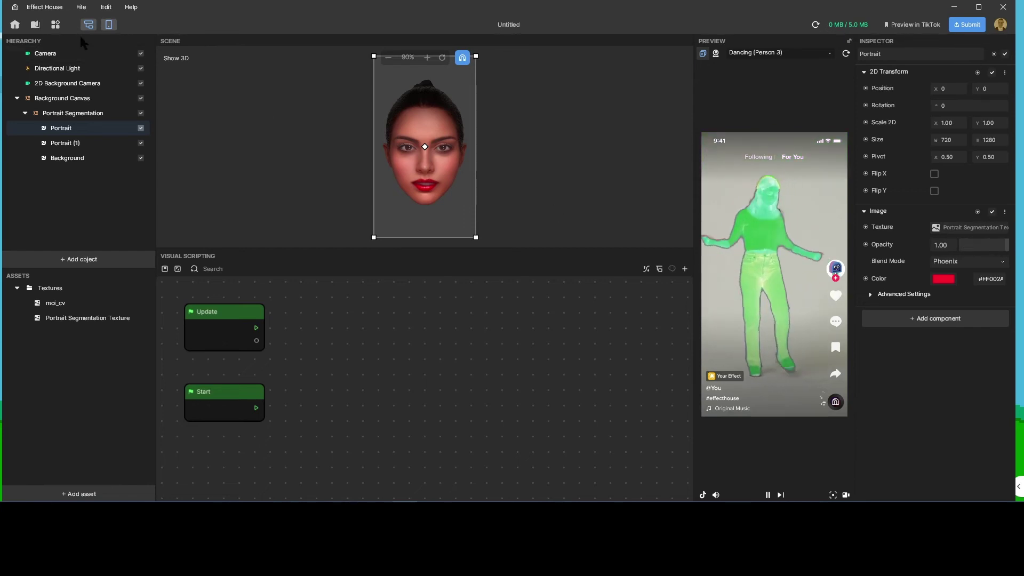
Lower the opacity of the original Portrait to 0.10.
{"action": "left_click", "coordinate": [75, 144]}
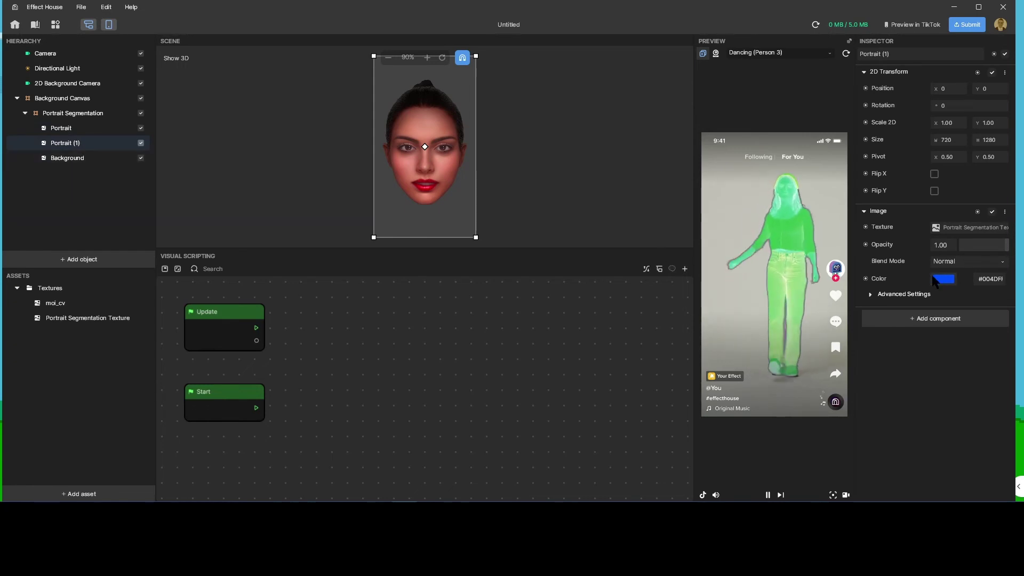
{"action": "left_click", "coordinate": [84, 129]}
{"action": "left_click_drag", "start_coordinate": [1006, 244], "coordinate": [964, 246]}
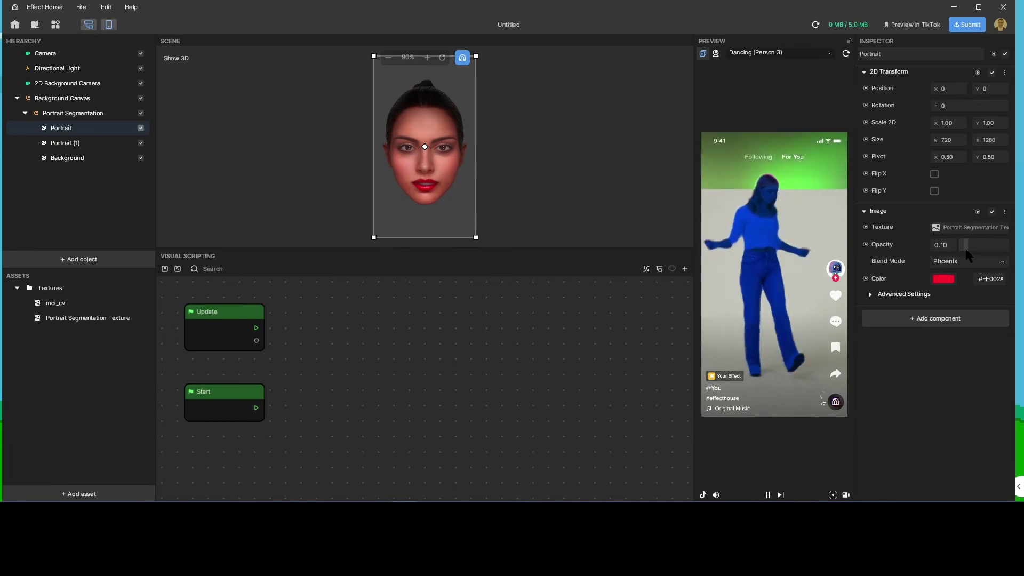
Set the draw mode of Portrait (1) to Filled and its filled type to Vertical.
{"action": "left_click", "coordinate": [93, 142]}
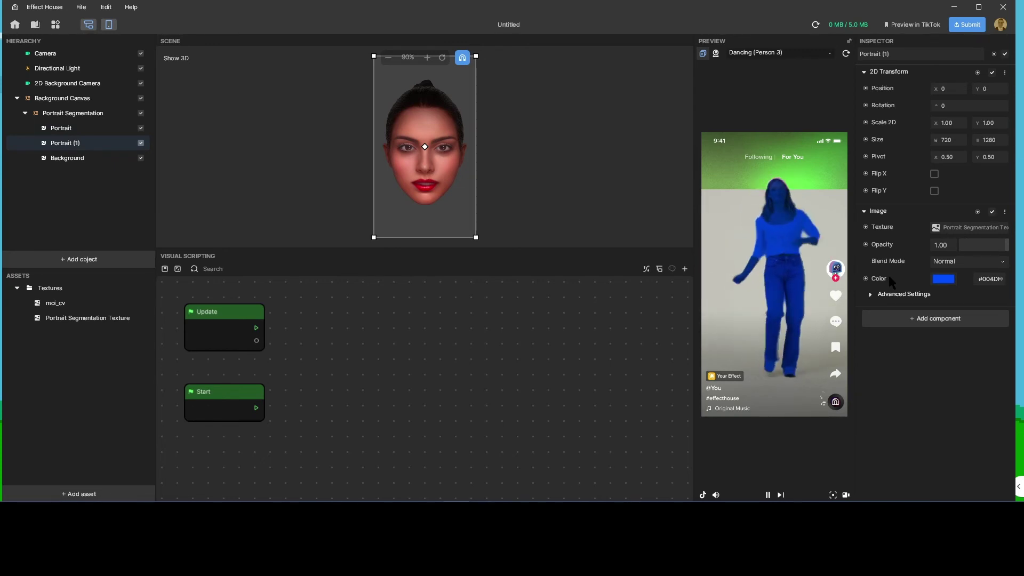
{"action": "left_click", "coordinate": [880, 297]}
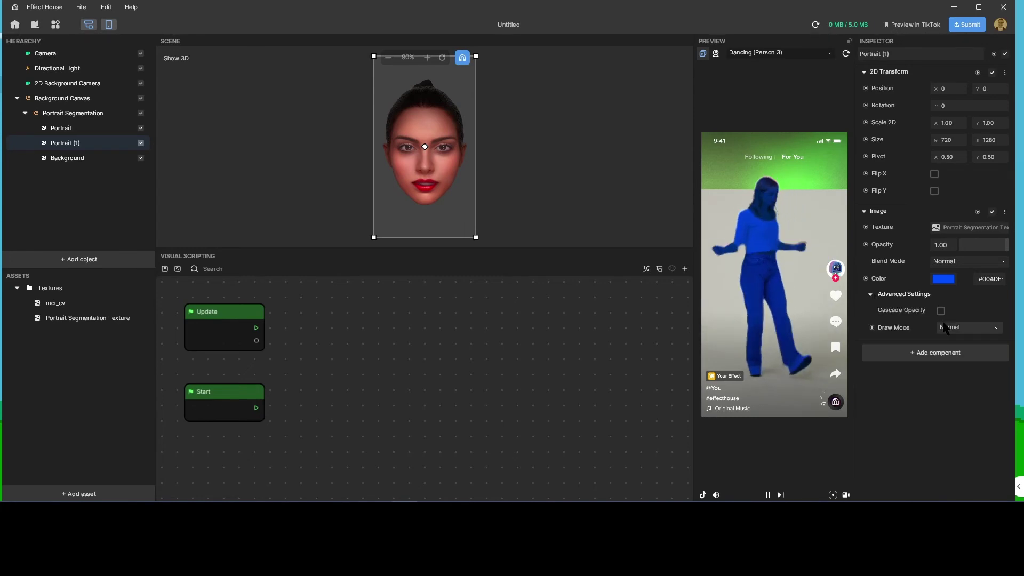
{"action": "left_click", "coordinate": [968, 327]}
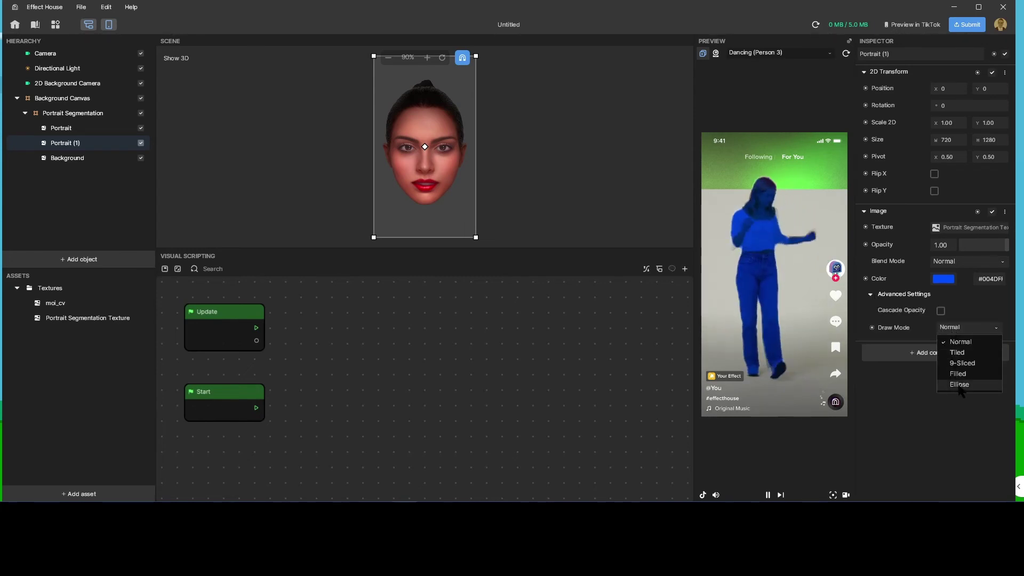
{"action": "key", "text": "Escape"}
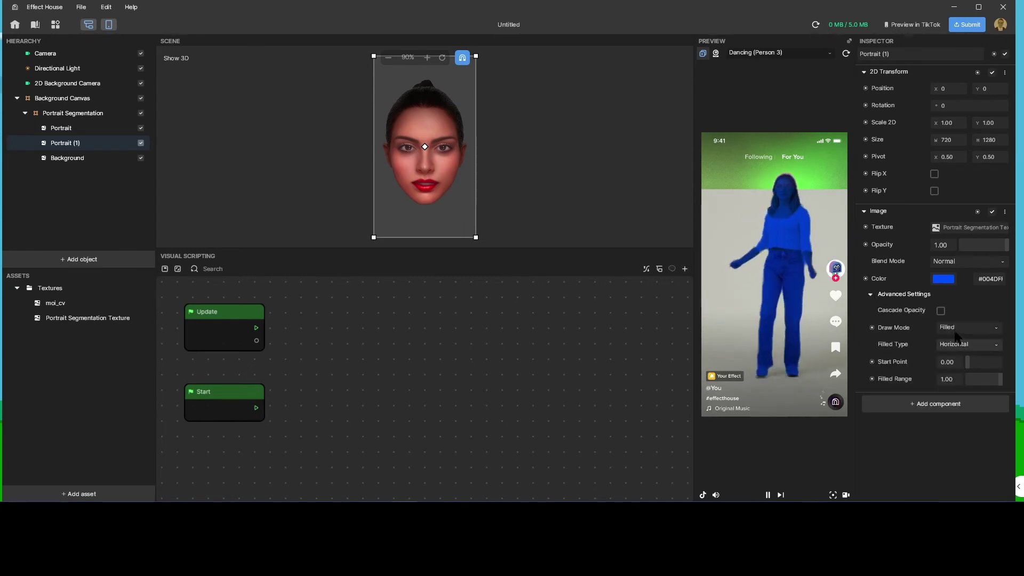
{"action": "left_click", "coordinate": [965, 344]}
{"action": "left_click", "coordinate": [958, 351]}
{"action": "left_click", "coordinate": [958, 346]}
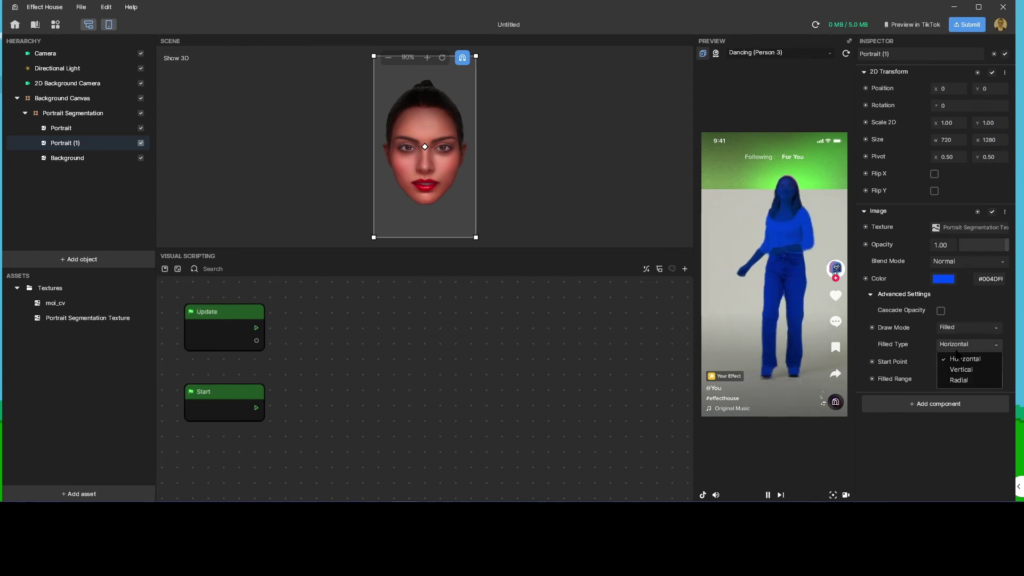
{"action": "left_click", "coordinate": [953, 363]}
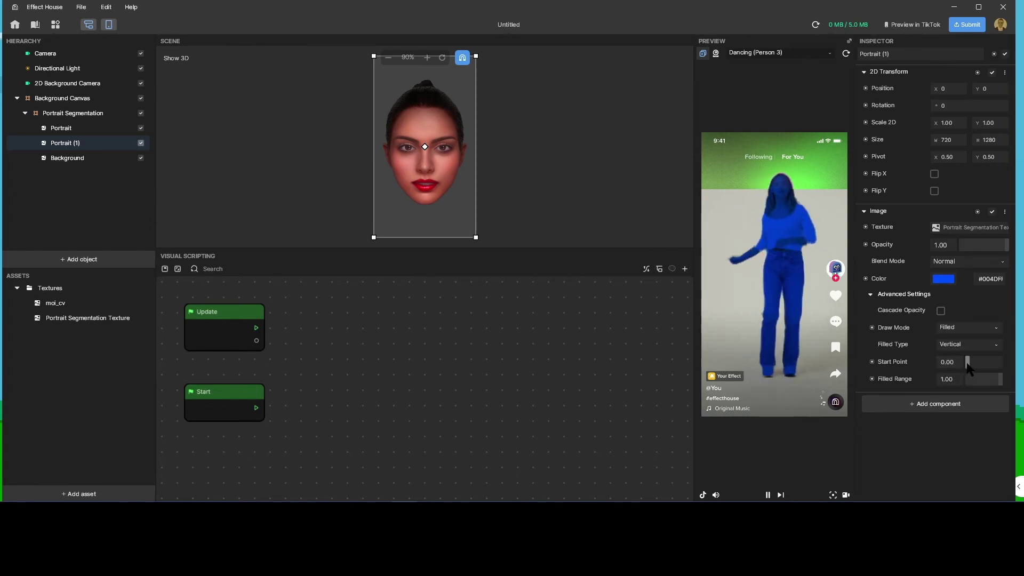
Set the filled range of Portrait (1) to 0.10 and its start point to 0.70.
{"action": "left_click_drag", "start_coordinate": [1000, 378], "coordinate": [969, 383]}
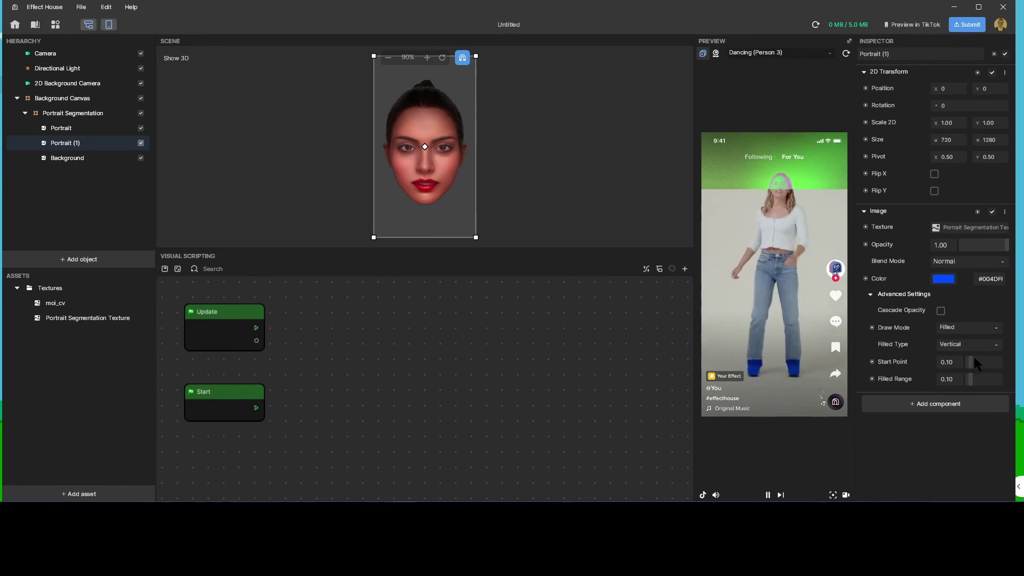
{"action": "left_click_drag", "start_coordinate": [985, 354], "coordinate": [988, 352]}
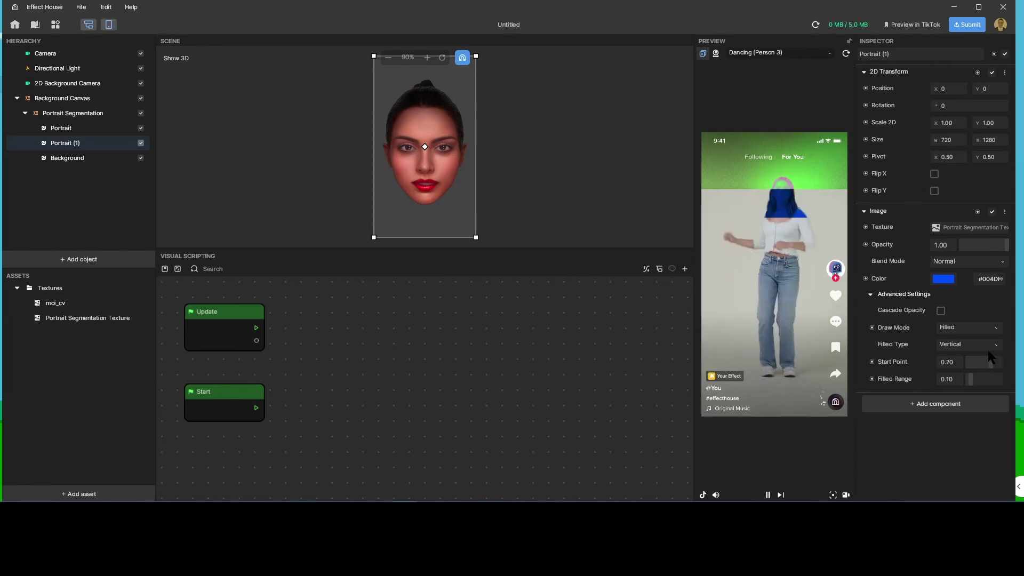
Return the original Portrait's opacity to 1.00, and give Portrait (1) a filled range of 0.30 and start point of 0.50.
{"action": "left_click", "coordinate": [104, 127]}
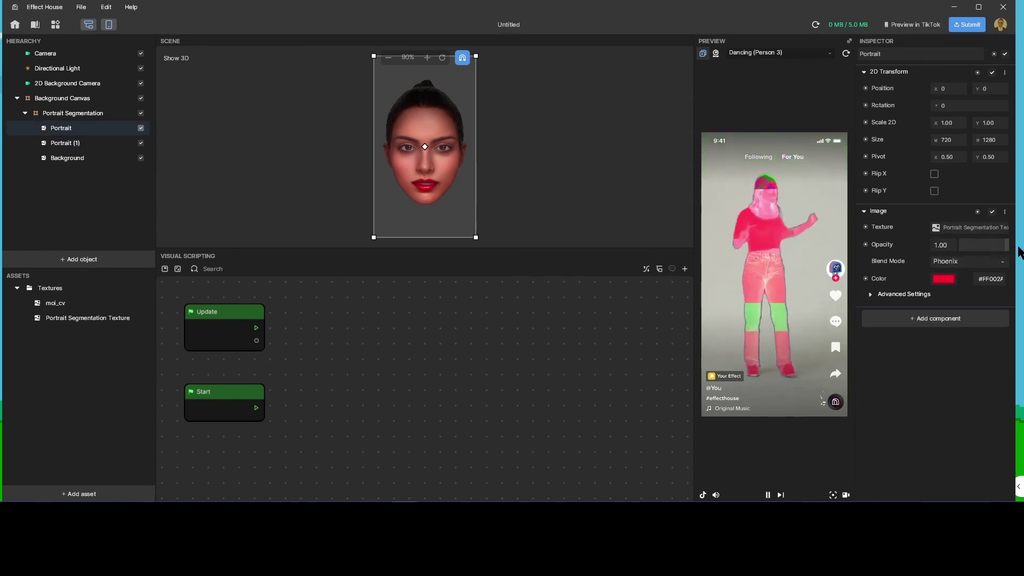
{"action": "left_click", "coordinate": [105, 143]}
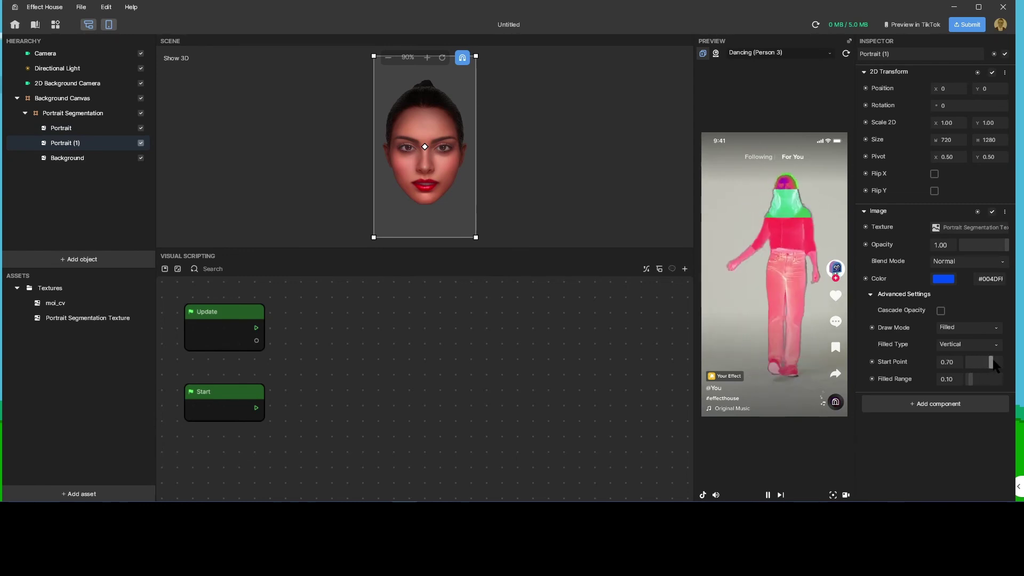
{"action": "mouse_move", "coordinate": [982, 361]}
{"action": "left_mouse_down"}
{"action": "mouse_move", "coordinate": [974, 361]}
{"action": "mouse_move", "coordinate": [977, 379]}
{"action": "mouse_move", "coordinate": [969, 367]}
{"action": "mouse_move", "coordinate": [980, 349]}
{"action": "left_mouse_up"}
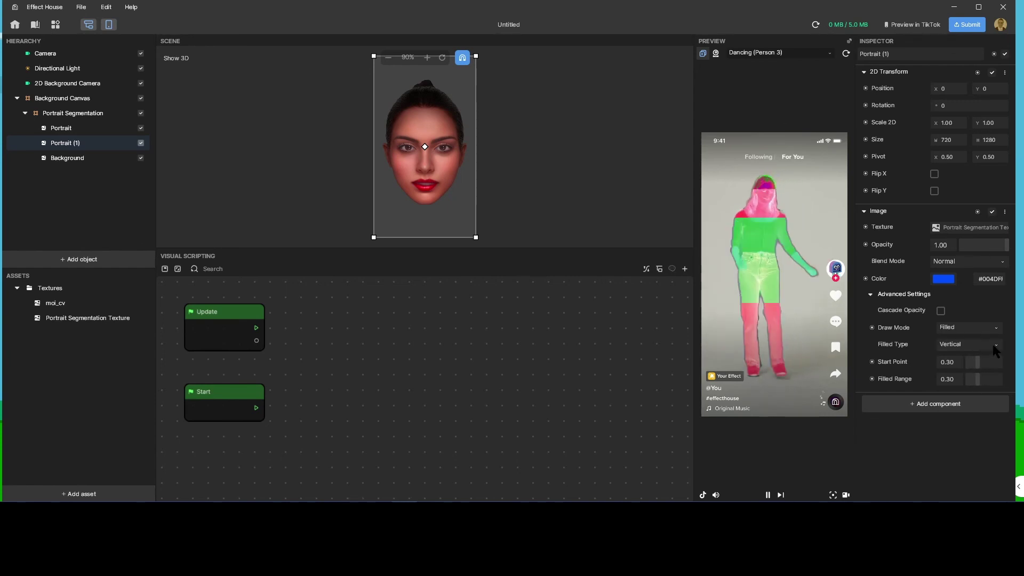
{"action": "mouse_move", "coordinate": [995, 355]}
{"action": "left_mouse_down"}
{"action": "mouse_move", "coordinate": [969, 358]}
{"action": "mouse_move", "coordinate": [986, 342]}
{"action": "left_mouse_up"}
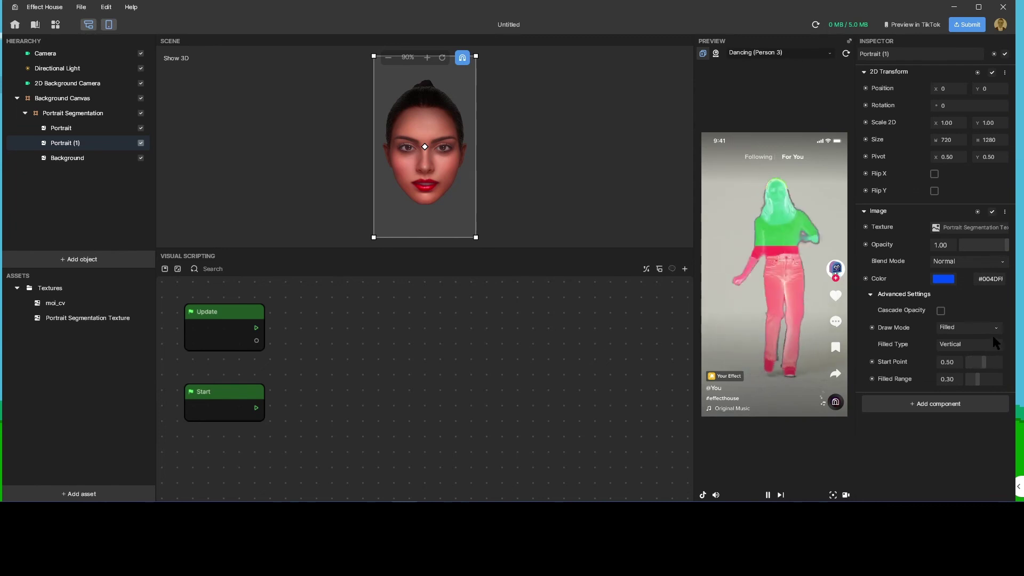